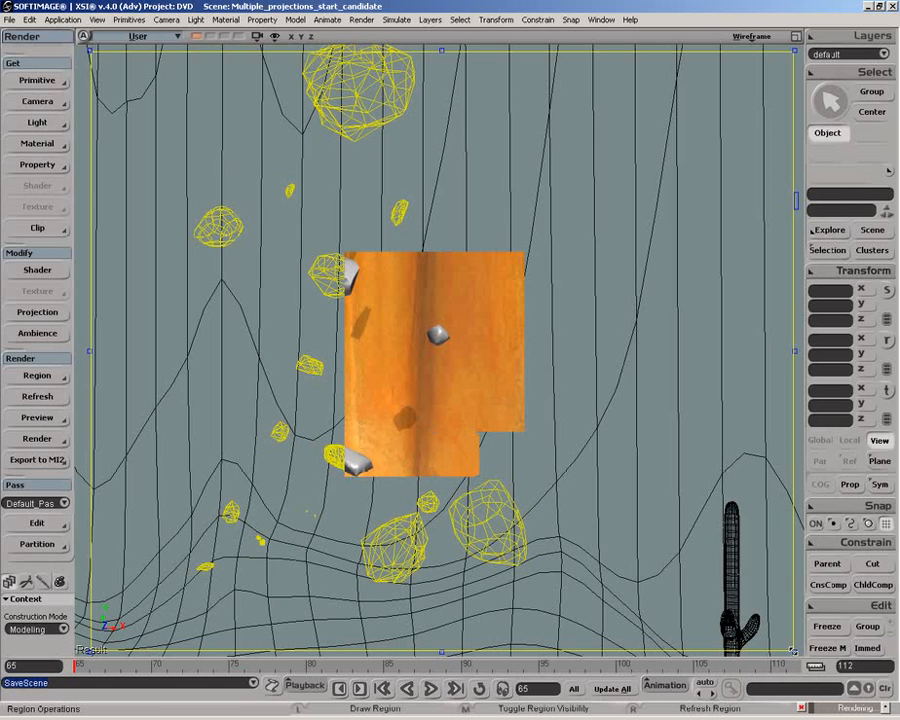
- Exit the render region and turn off the Background layer's visibility and renderability in Layer Control
{"action": "key", "text": "q"}
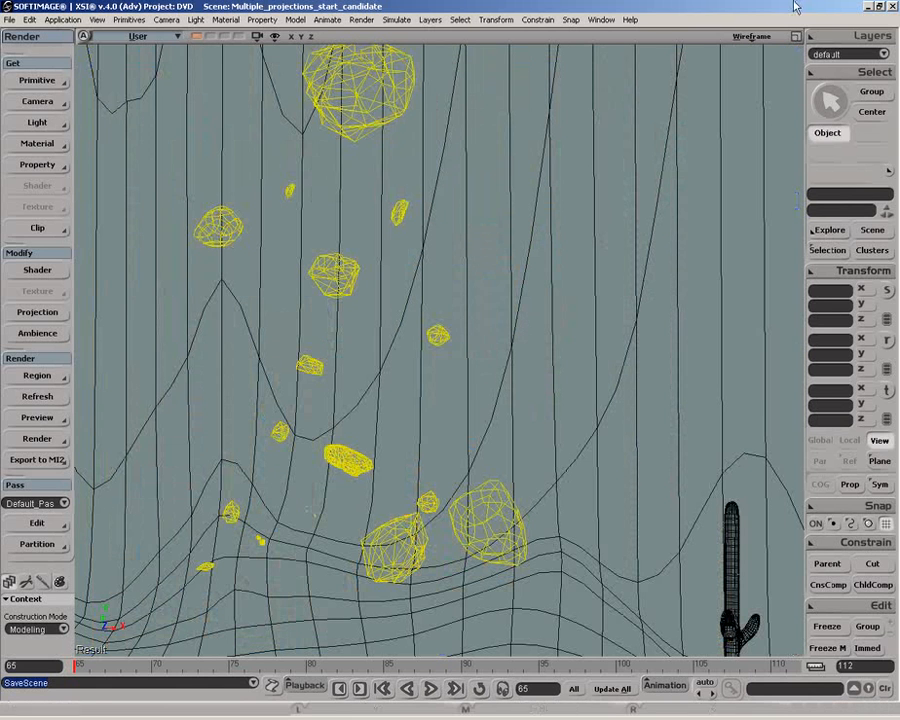
{"action": "left_click", "coordinate": [812, 42]}
{"action": "left_click", "coordinate": [776, 38]}
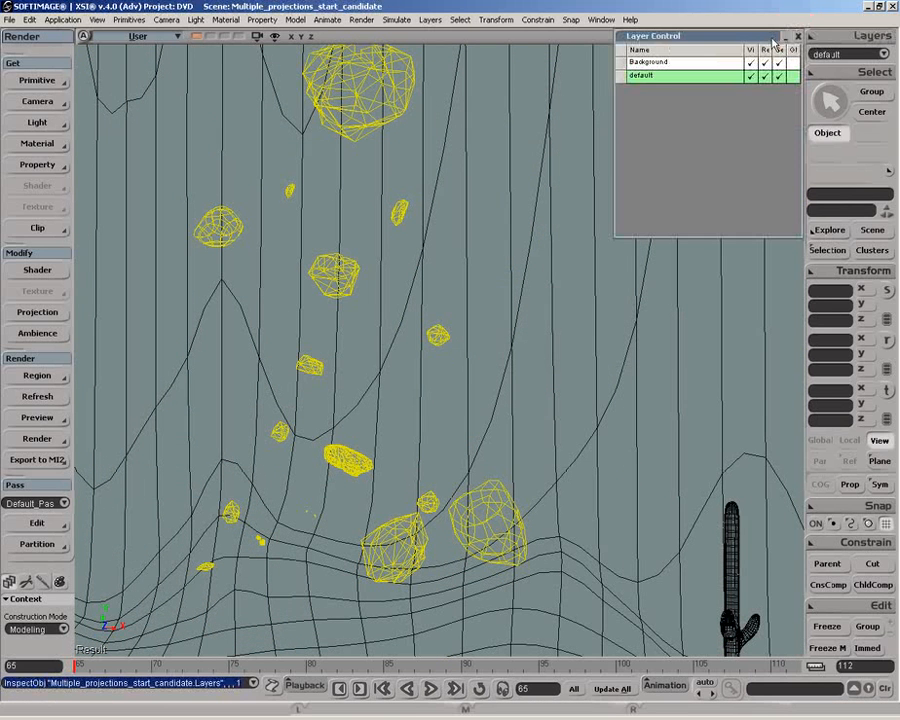
{"action": "left_click", "coordinate": [751, 62]}
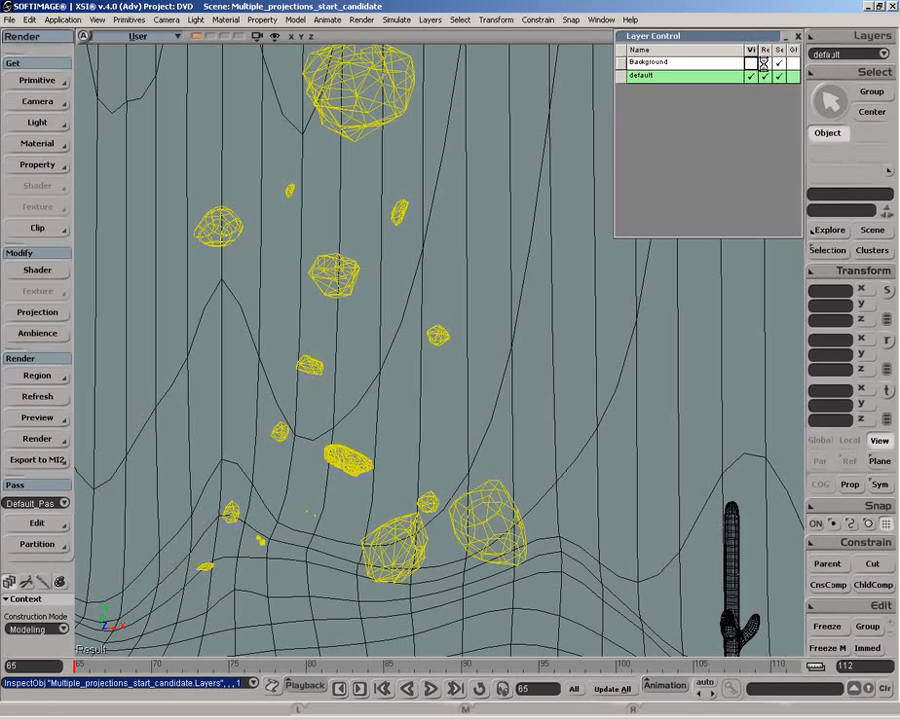
{"action": "left_click", "coordinate": [764, 62]}
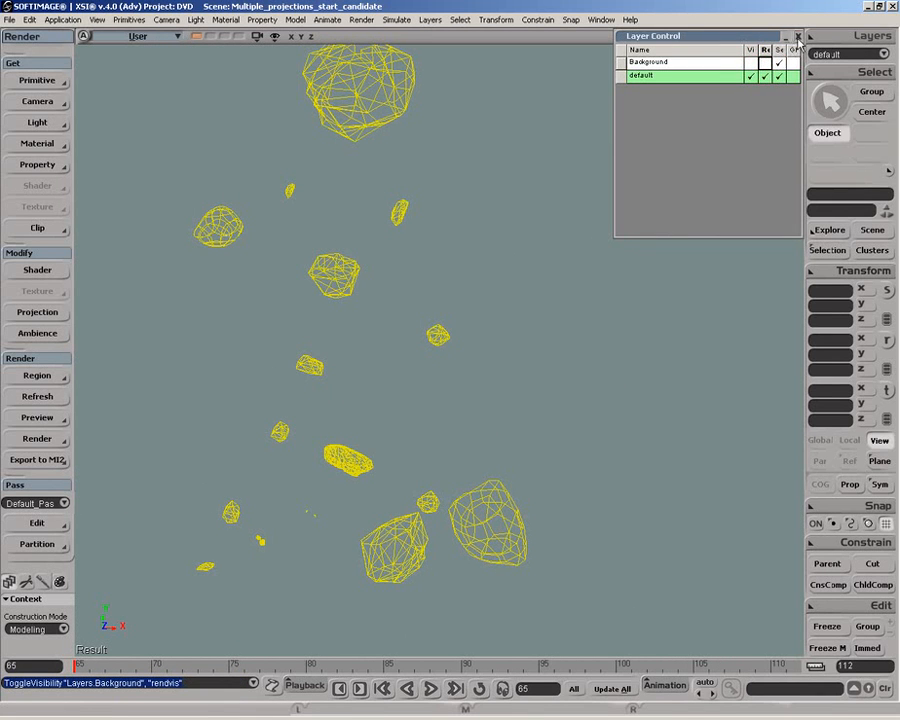
{"action": "left_click", "coordinate": [797, 37]}
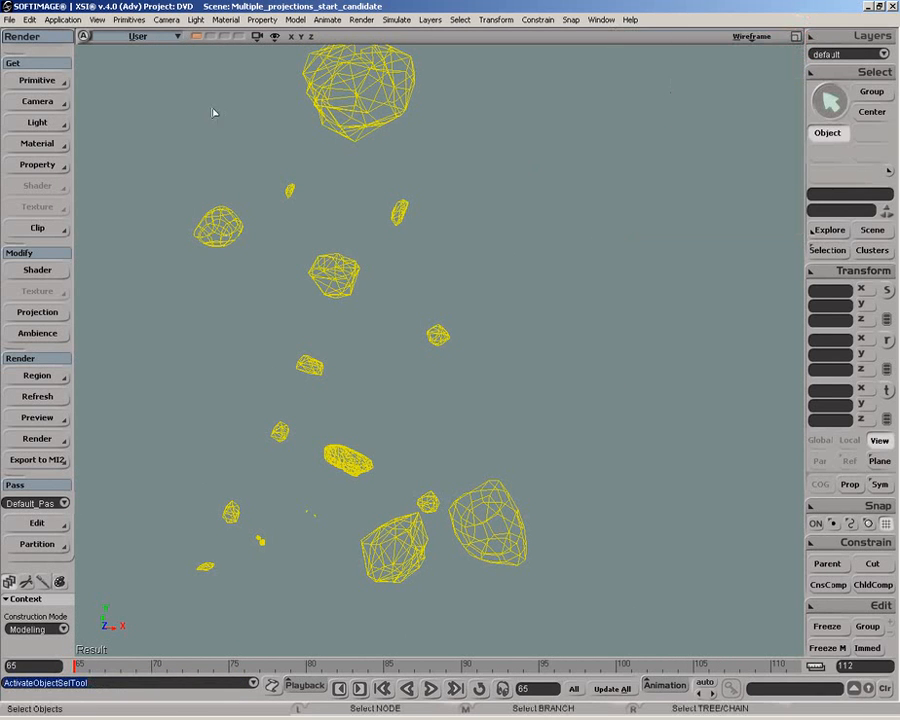
- Rubber-band select every rock and group them under a new group named rocks
{"action": "left_click_drag", "start_coordinate": [123, 66], "coordinate": [341, 382]}
{"action": "left_click_drag", "start_coordinate": [591, 638], "coordinate": [591, 640]}
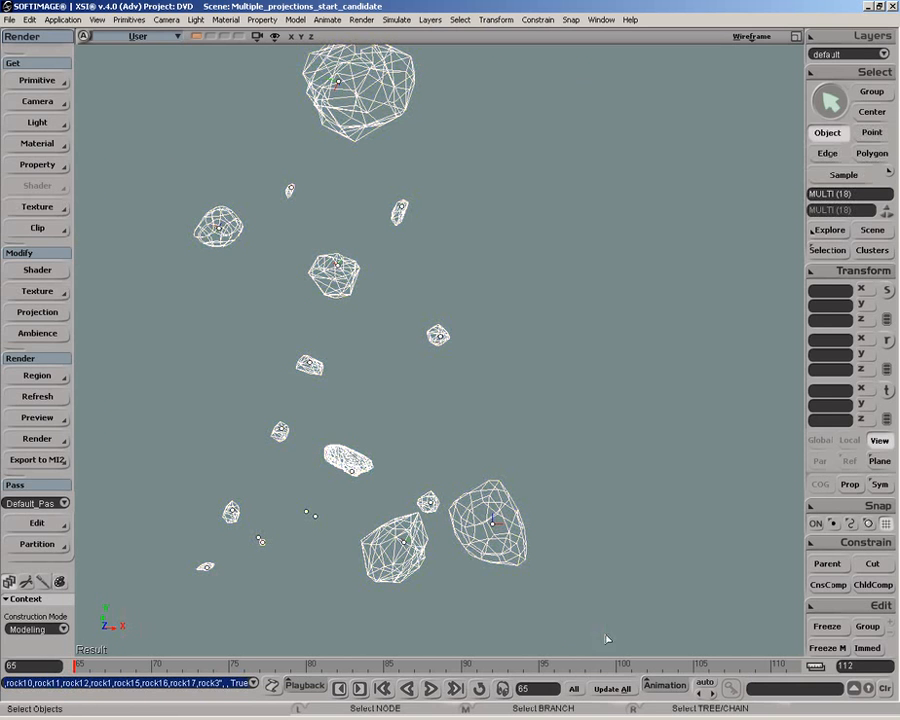
{"action": "left_click", "coordinate": [866, 626]}
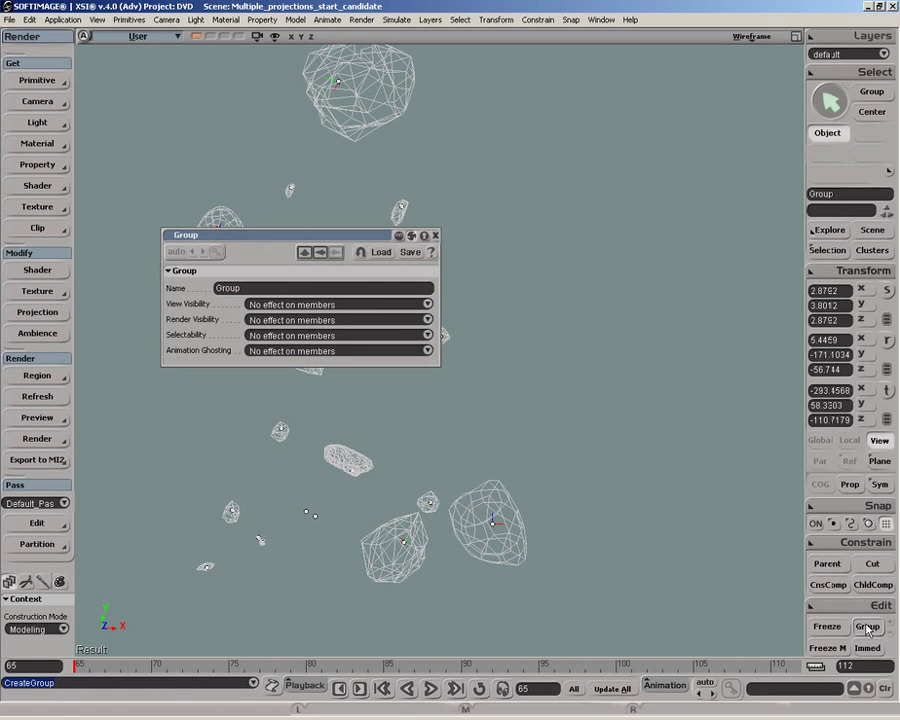
{"action": "double_click", "coordinate": [276, 287]}
{"action": "type", "text": "rocks"}
{"action": "left_click", "coordinate": [436, 235]}
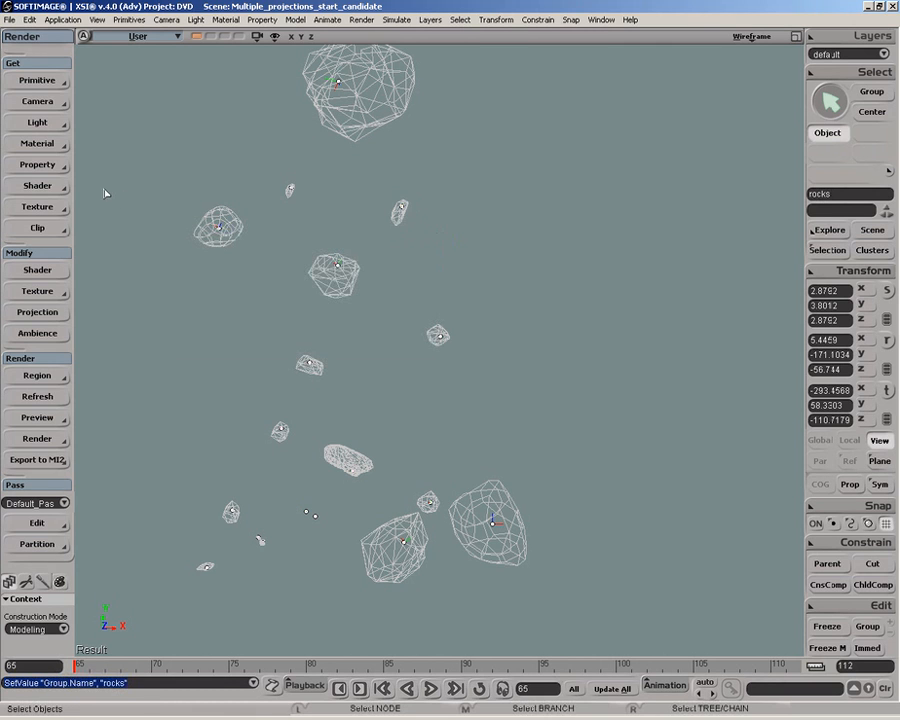
- Create a PlanarXY projection tp_group_rocks with support ts_group_rocks on the rocks group
{"action": "left_click", "coordinate": [50, 165]}
{"action": "mouse_move", "coordinate": [120, 169]}
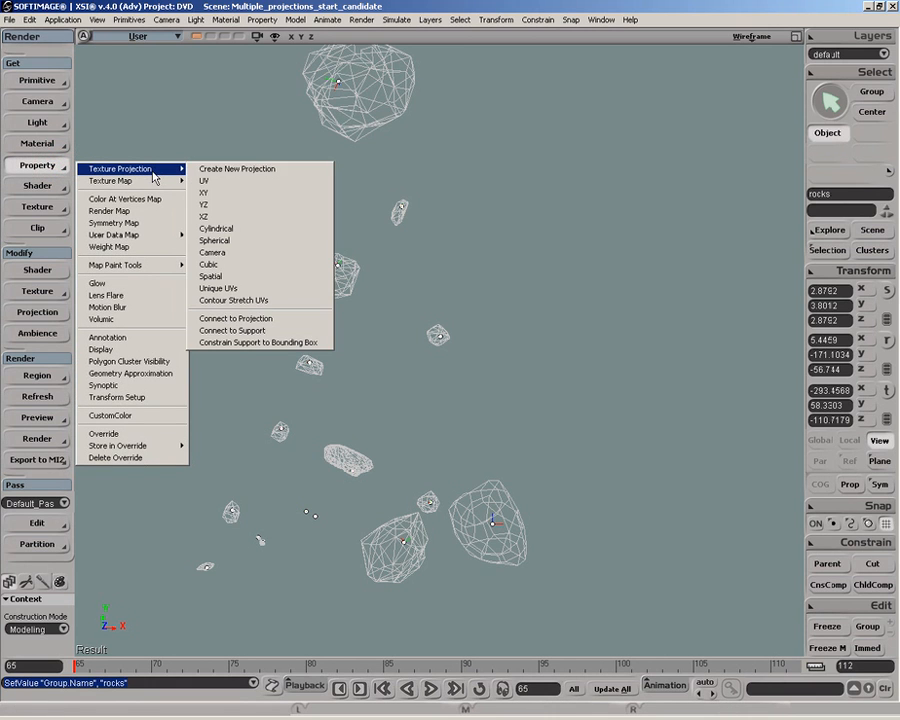
{"action": "left_click", "coordinate": [226, 169]}
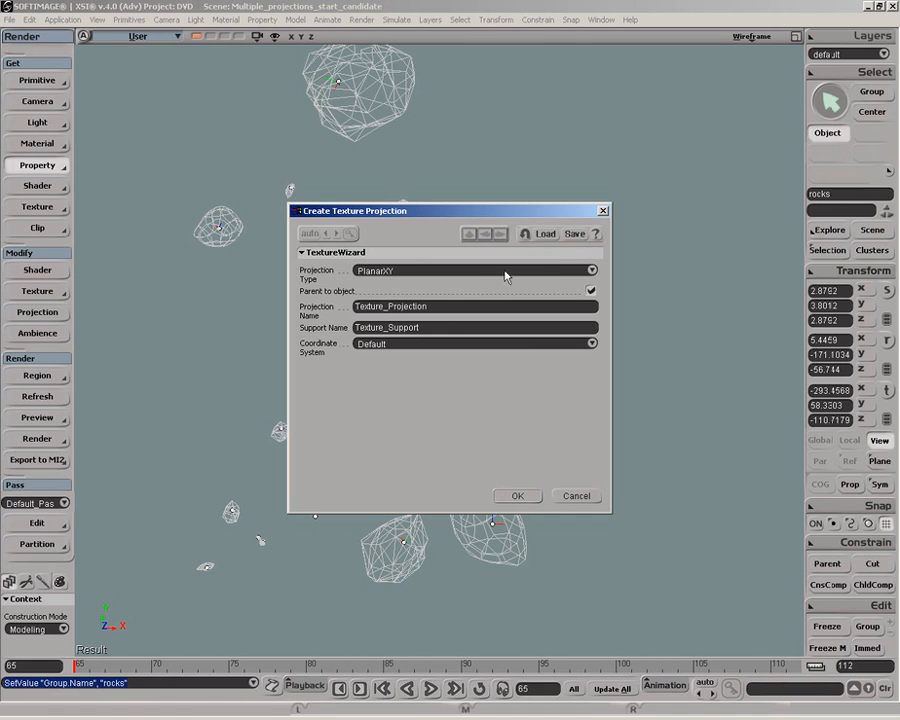
{"action": "left_click", "coordinate": [448, 306]}
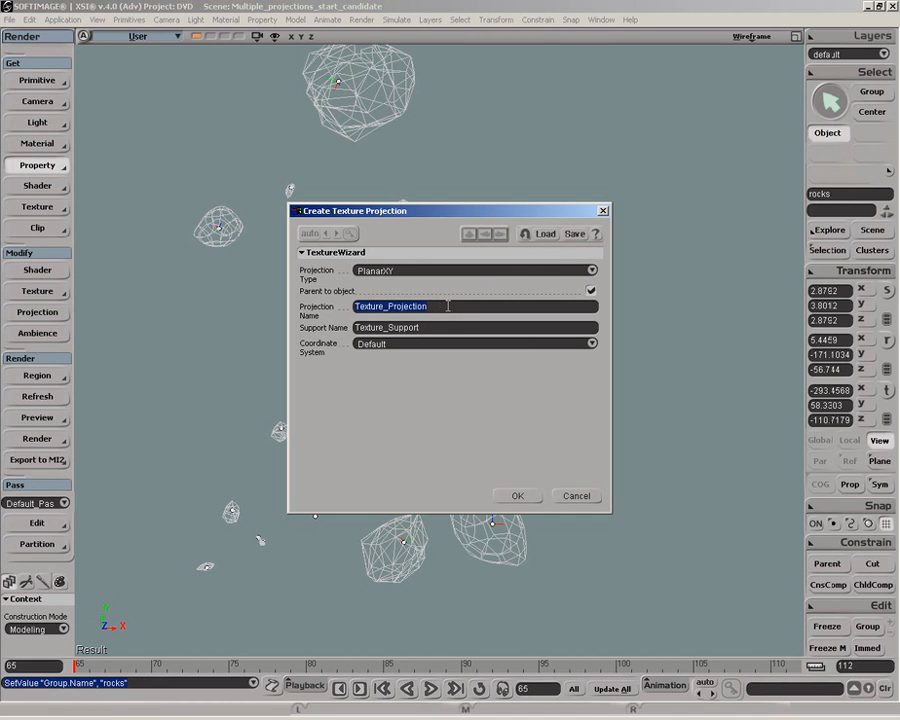
{"action": "type", "text": "tp_group_rocks"}
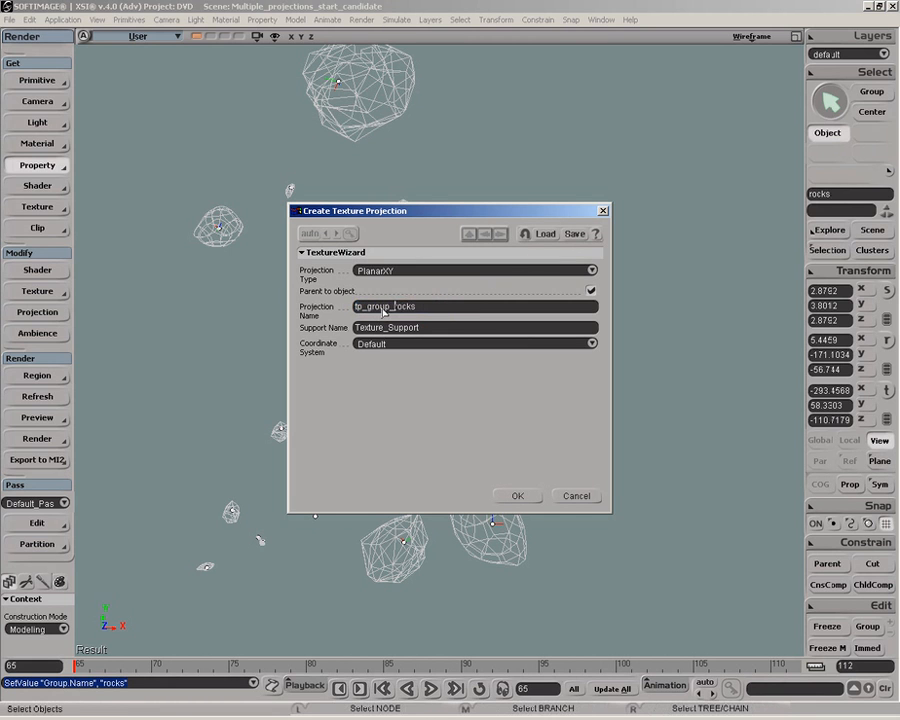
{"action": "left_click", "coordinate": [427, 325]}
{"action": "type", "text": "ts_group_rocks"}
{"action": "left_click", "coordinate": [518, 495]}
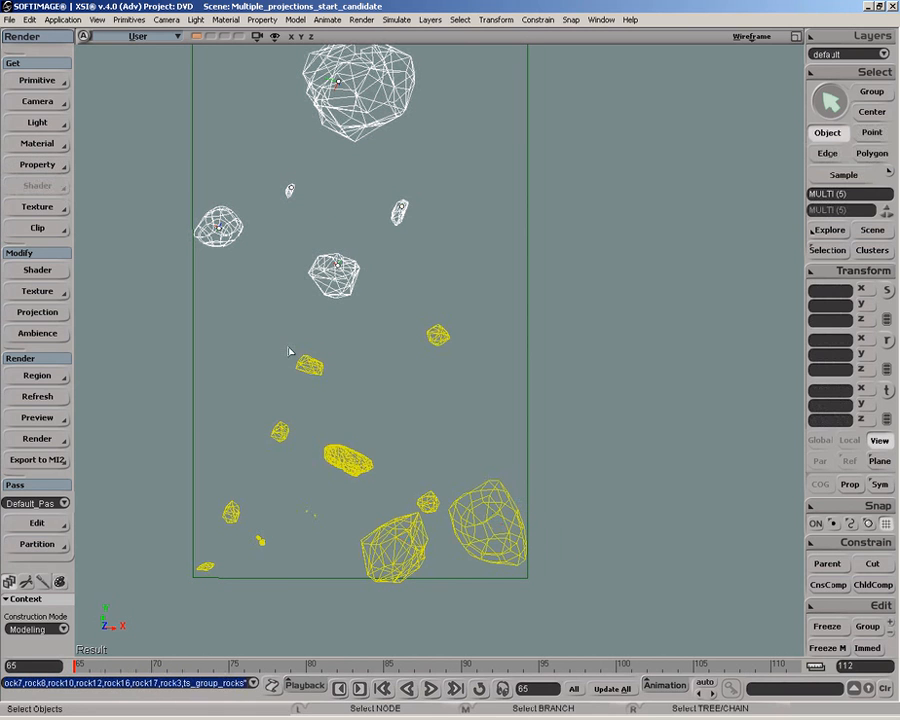
- Create Cylindrical projections tp_individual_rocks, support ts_individual_rock, on the upper rocks, then deselect all
{"action": "left_click", "coordinate": [57, 165]}
{"action": "mouse_move", "coordinate": [121, 169]}
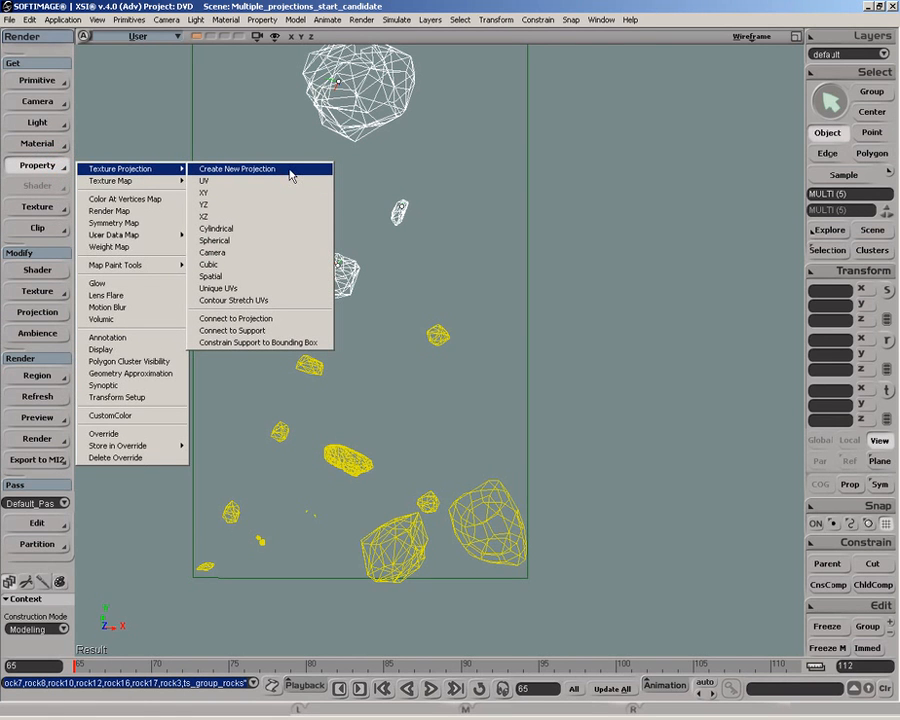
{"action": "left_click", "coordinate": [291, 176]}
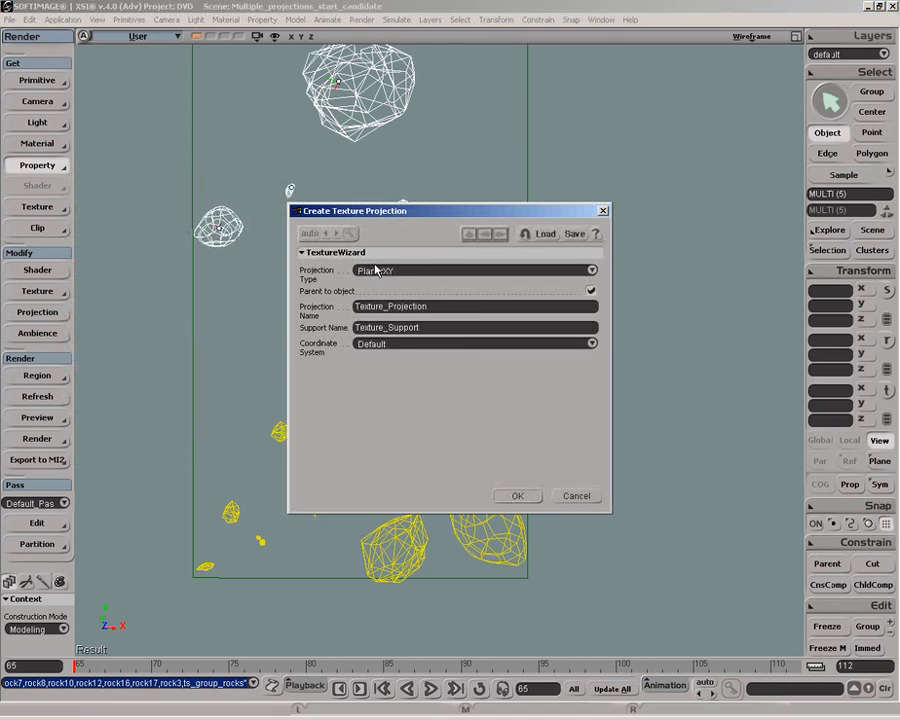
{"action": "left_click", "coordinate": [591, 270]}
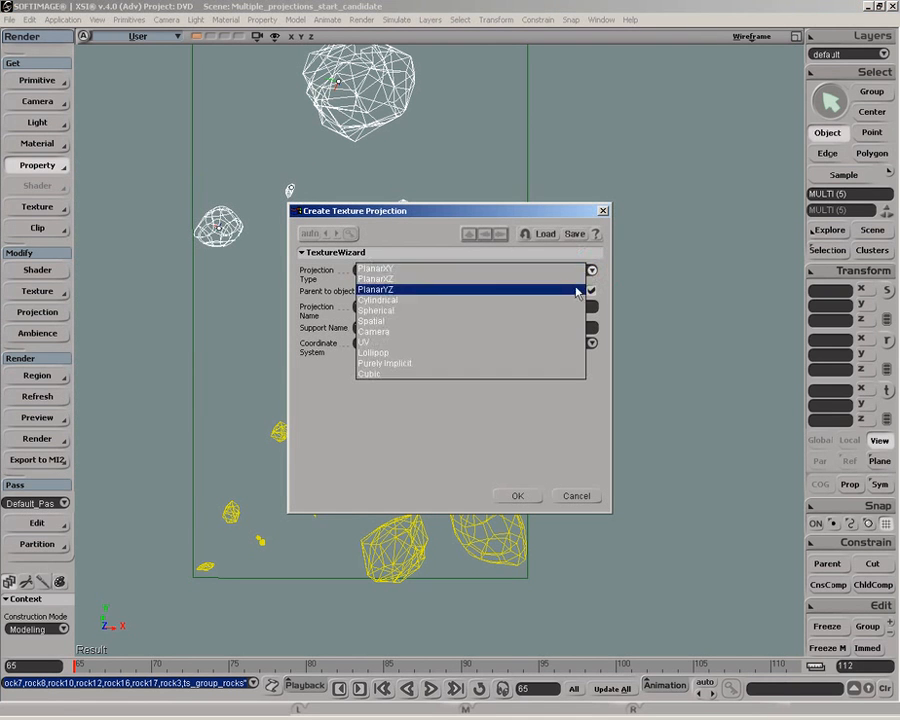
{"action": "left_click", "coordinate": [565, 304]}
{"action": "left_click", "coordinate": [455, 312]}
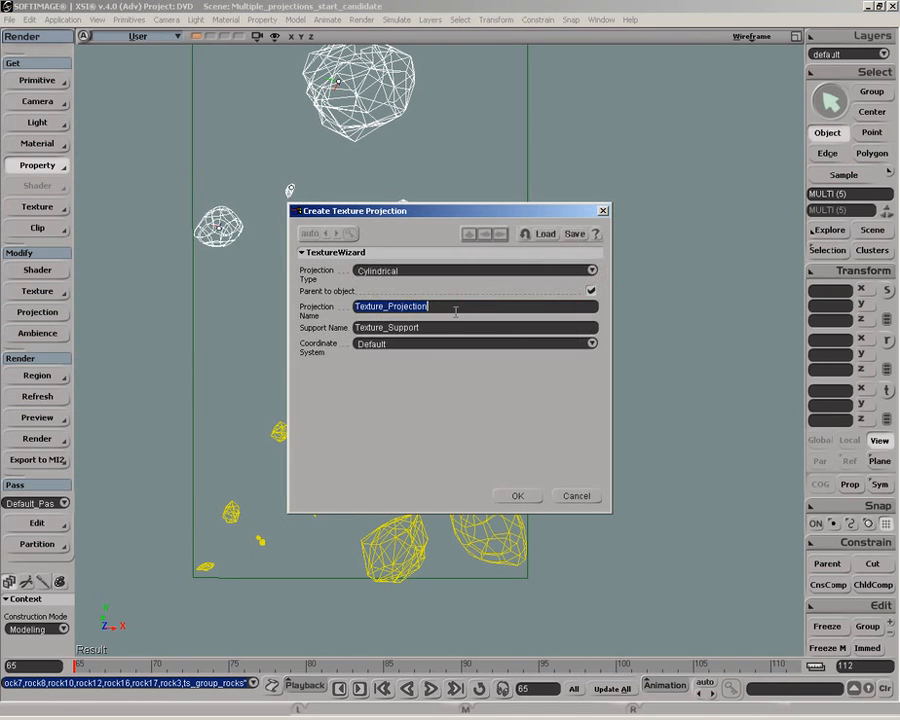
{"action": "type", "text": "tp_individ"}
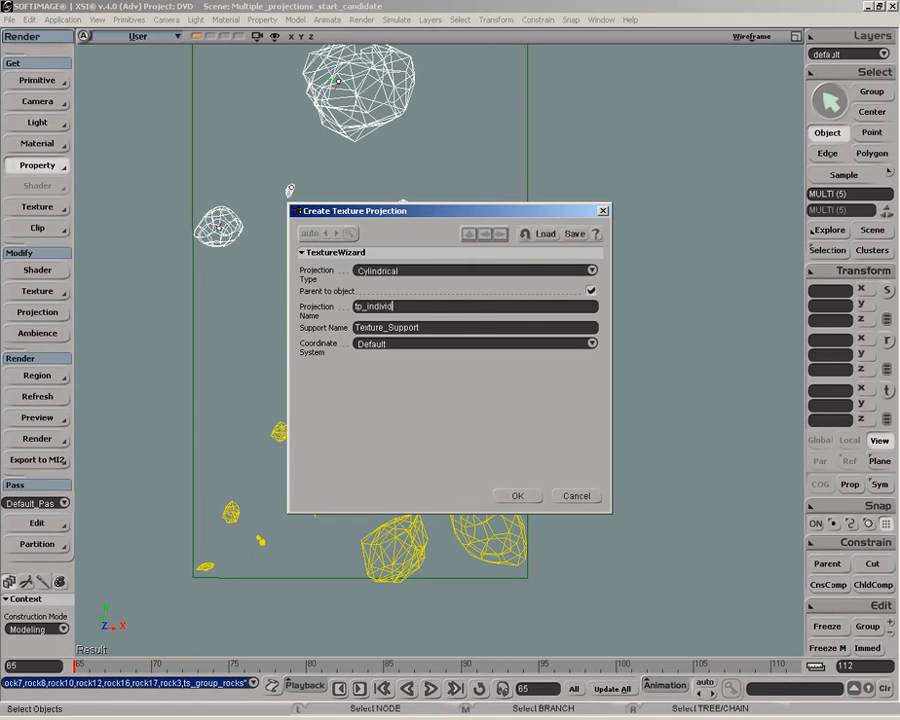
{"action": "type", "text": "ual_rocks"}
{"action": "left_click", "coordinate": [451, 325]}
{"action": "type", "text": "ts_individual_"}
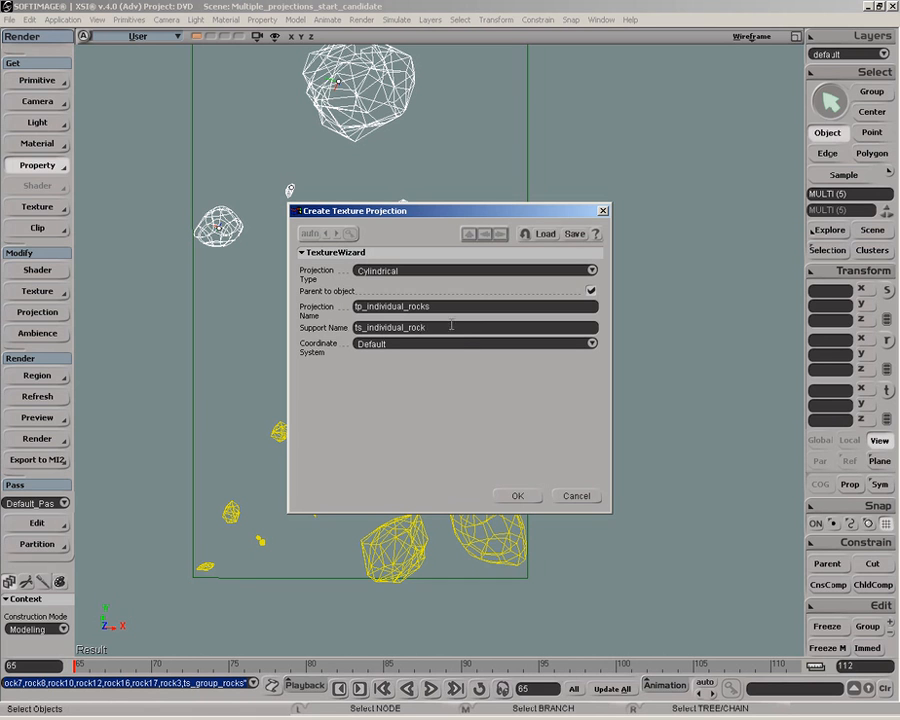
{"action": "left_click", "coordinate": [512, 496]}
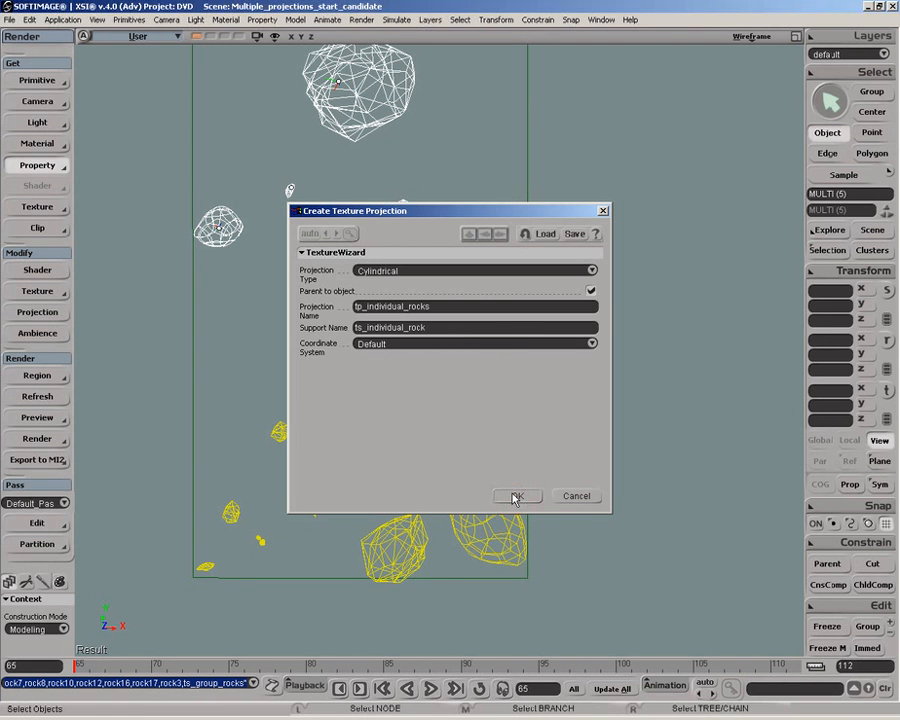
{"action": "left_click", "coordinate": [210, 332]}
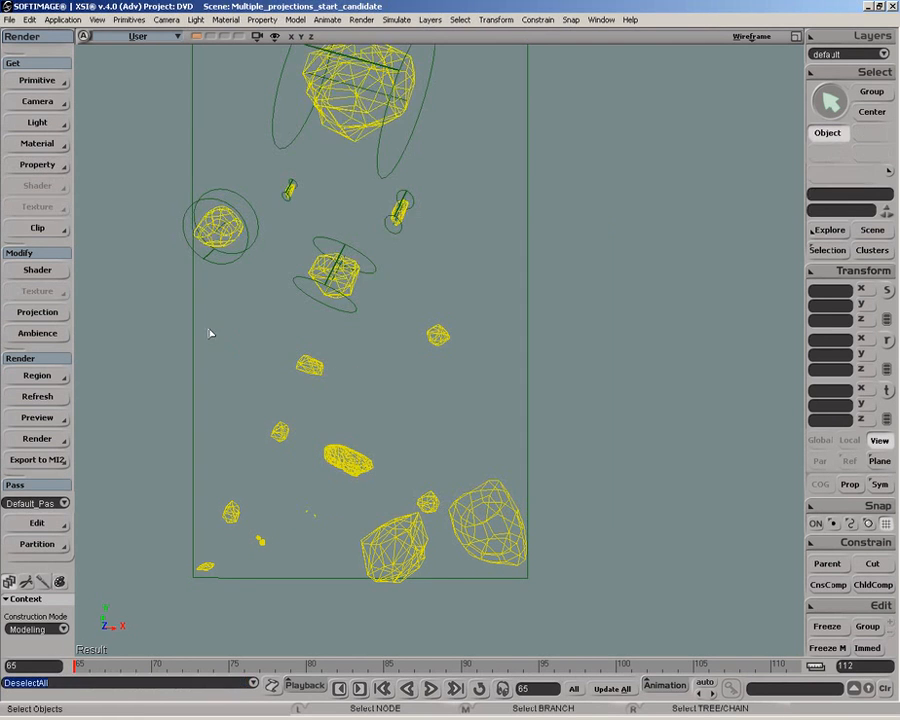
- Rubber-band select the lower rocks and start a new texture projection for them
{"action": "left_click_drag", "start_coordinate": [207, 321], "coordinate": [346, 489]}
{"action": "left_click_drag", "start_coordinate": [510, 573], "coordinate": [510, 573]}
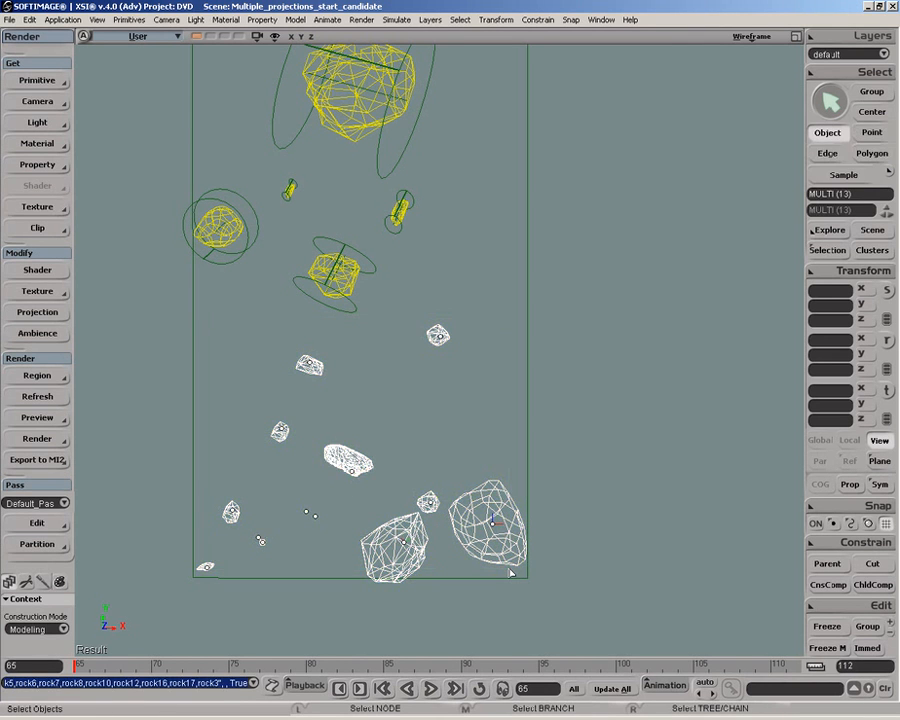
{"action": "left_click", "coordinate": [50, 166]}
{"action": "left_click", "coordinate": [100, 168]}
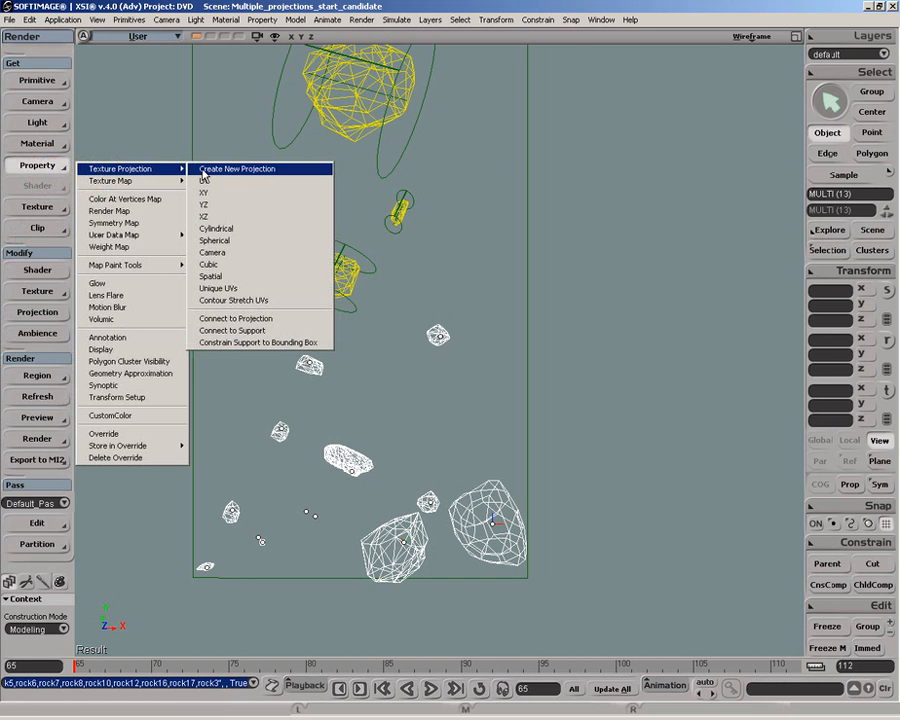
{"action": "left_click", "coordinate": [219, 169]}
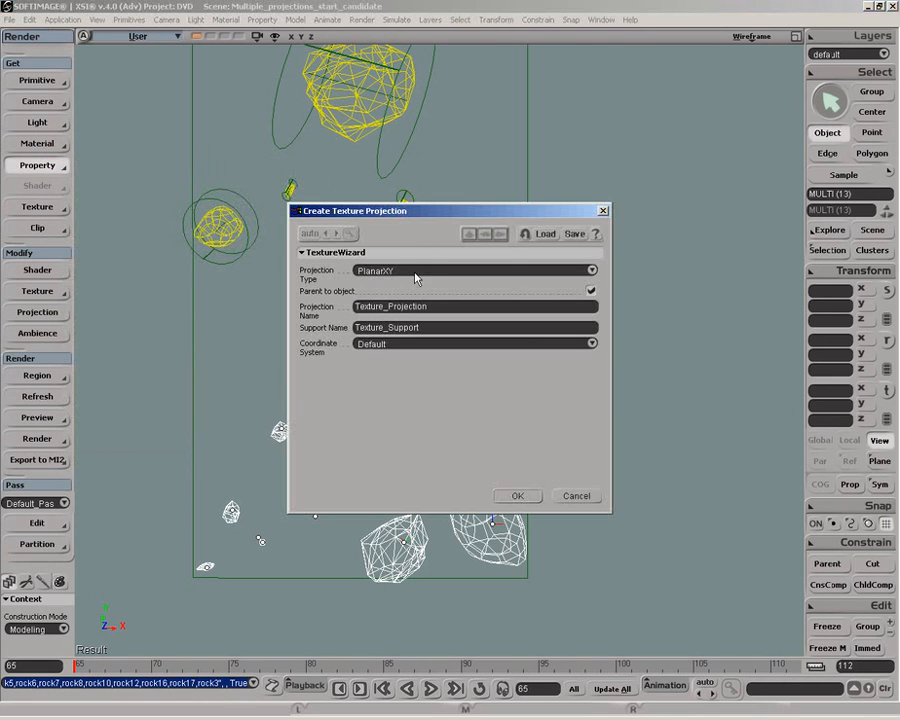
- Make it Spherical, named tp_individual_rocks with support ts_individual_rocks, and create it
{"action": "left_click", "coordinate": [426, 271]}
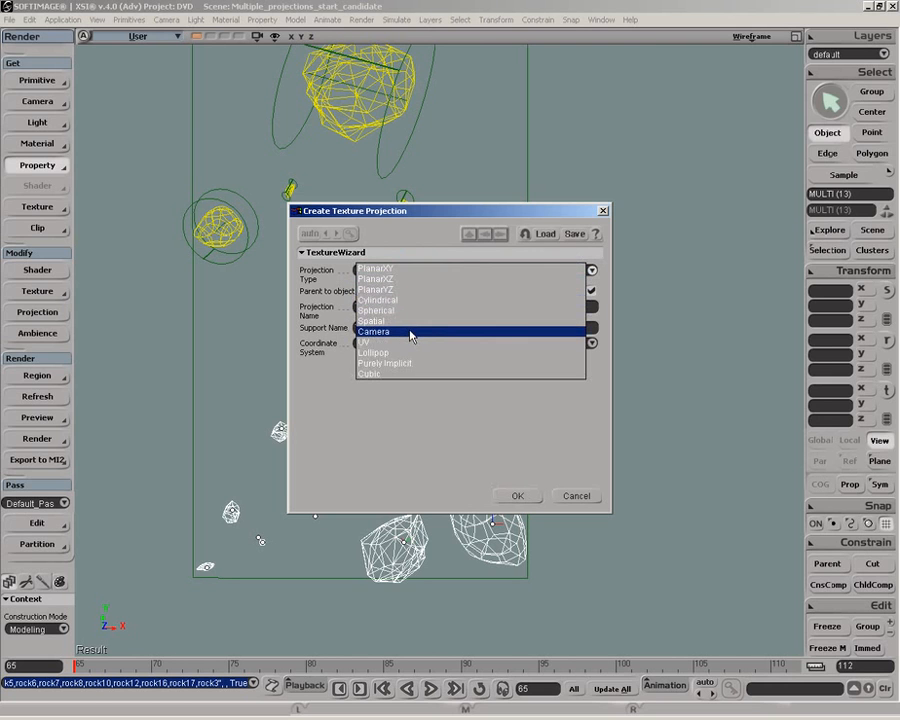
{"action": "left_click", "coordinate": [406, 311]}
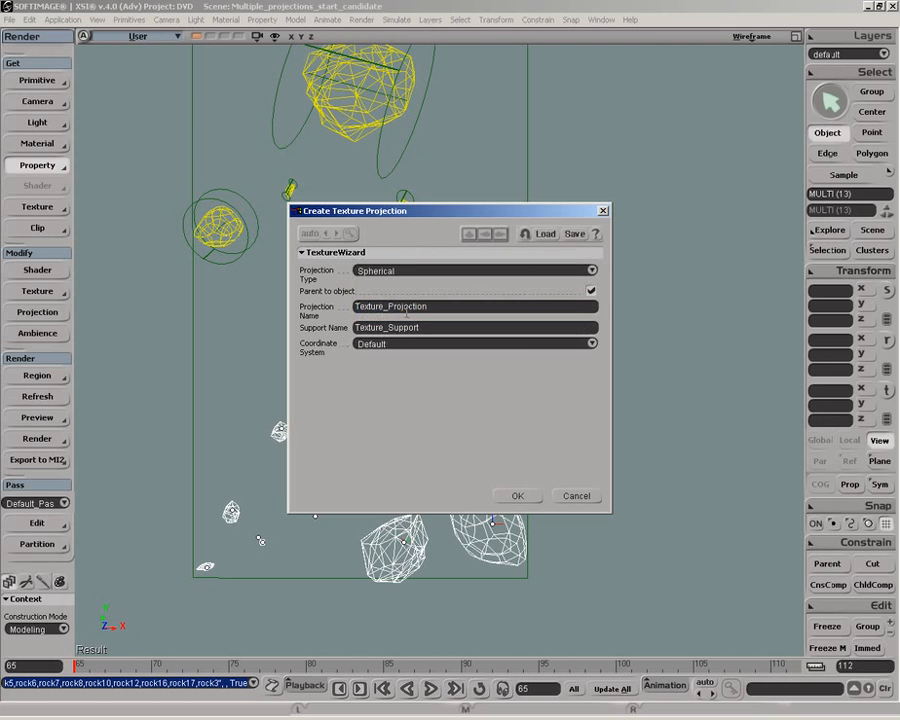
{"action": "double_click", "coordinate": [435, 307]}
{"action": "key", "text": "BackSpace"}
{"action": "type", "text": "individual_rocks"}
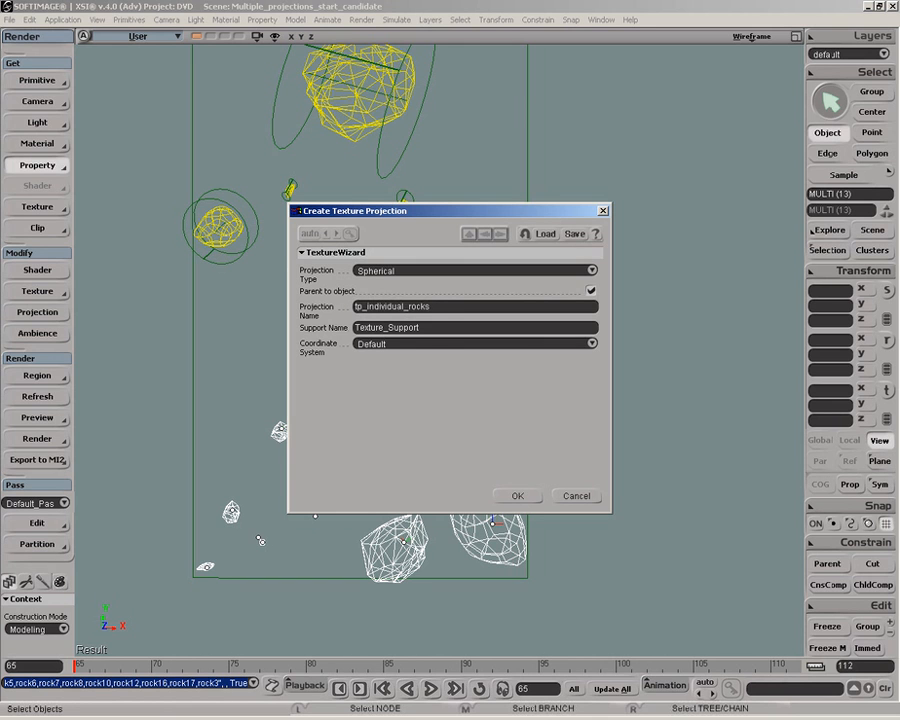
{"action": "double_click", "coordinate": [428, 328]}
{"action": "key", "text": "BackSpace"}
{"action": "type", "text": "individual_rocks"}
{"action": "left_click", "coordinate": [513, 495]}
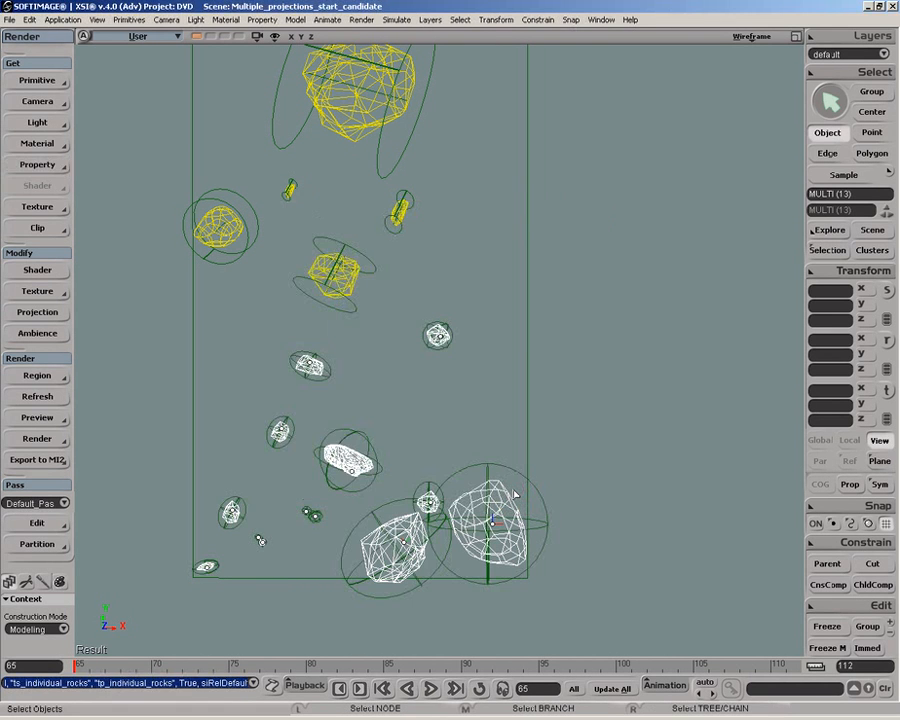
- Select rock1, explore its hierarchy and bring up its tp_individual_rocks projection properties
{"action": "left_click", "coordinate": [590, 477]}
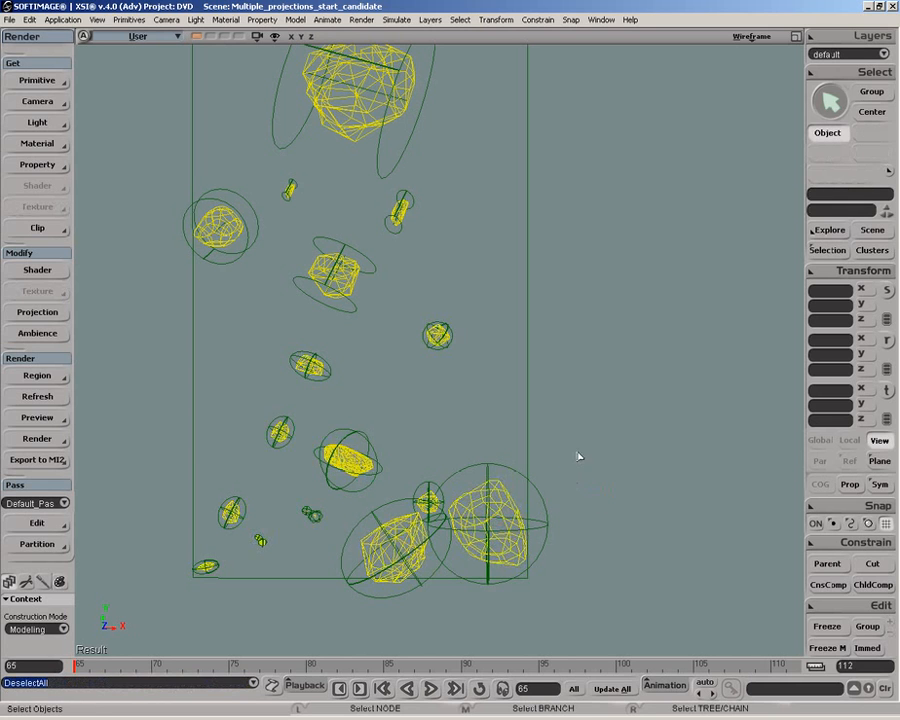
{"action": "key", "text": "z"}
{"action": "left_click_drag", "start_coordinate": [575, 447], "coordinate": [577, 454]}
{"action": "left_click", "coordinate": [353, 145]}
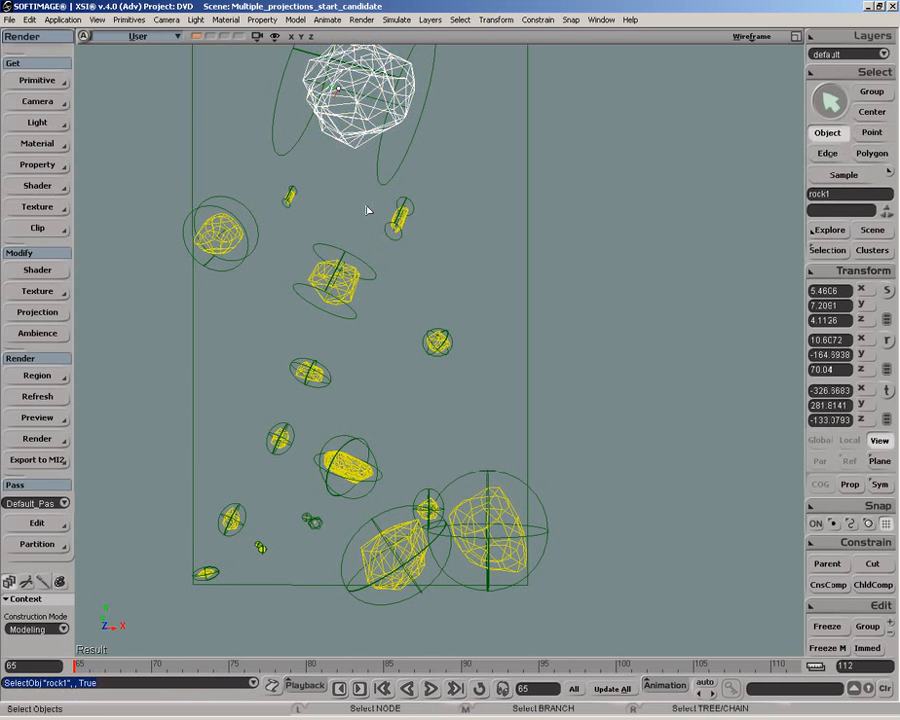
{"action": "left_click", "coordinate": [827, 232]}
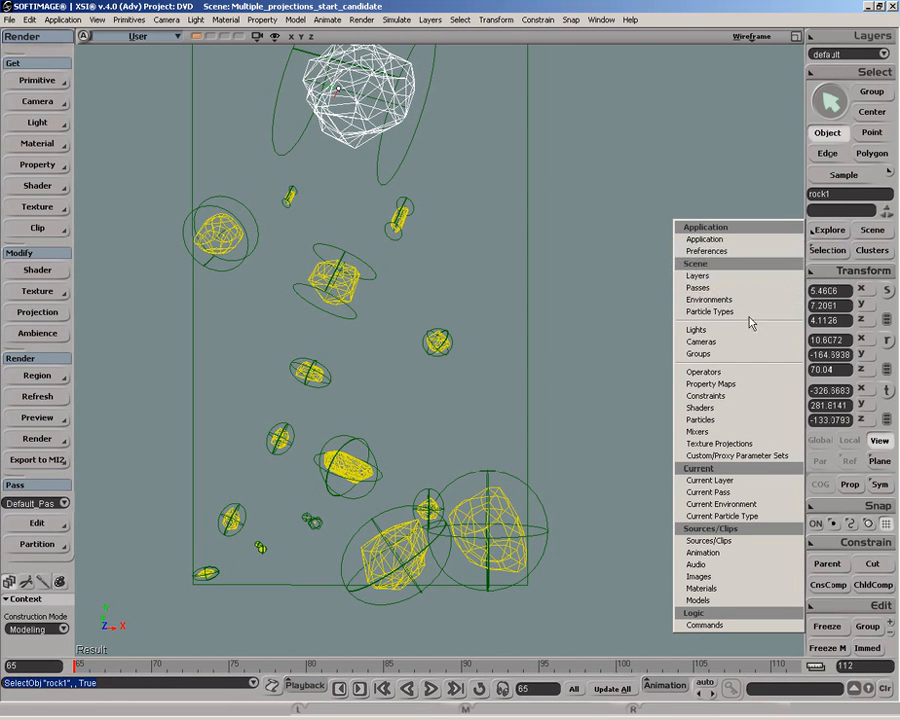
{"action": "left_click", "coordinate": [743, 443]}
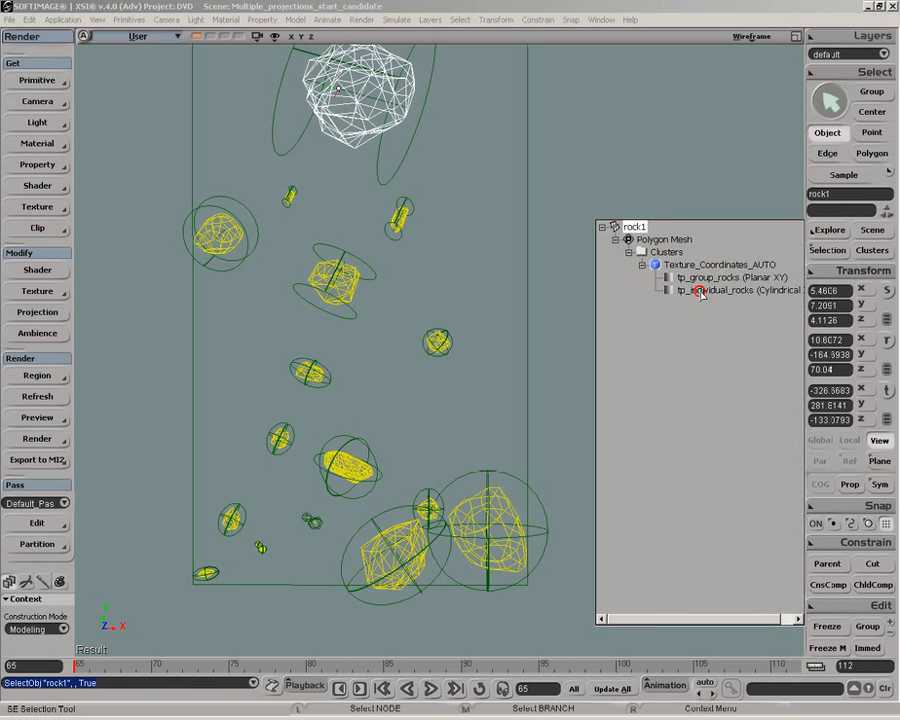
{"action": "left_click", "coordinate": [701, 292]}
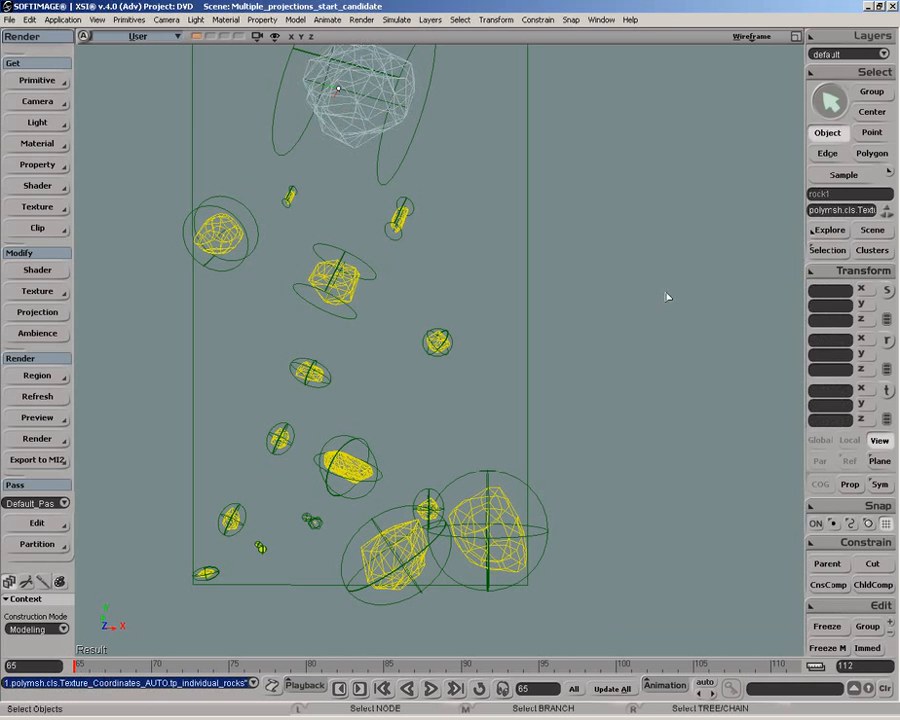
{"action": "mouse_move", "coordinate": [386, 166]}
{"action": "left_mouse_down"}
{"action": "mouse_move", "coordinate": [668, 166]}
{"action": "mouse_move", "coordinate": [741, 67]}
{"action": "left_mouse_up"}
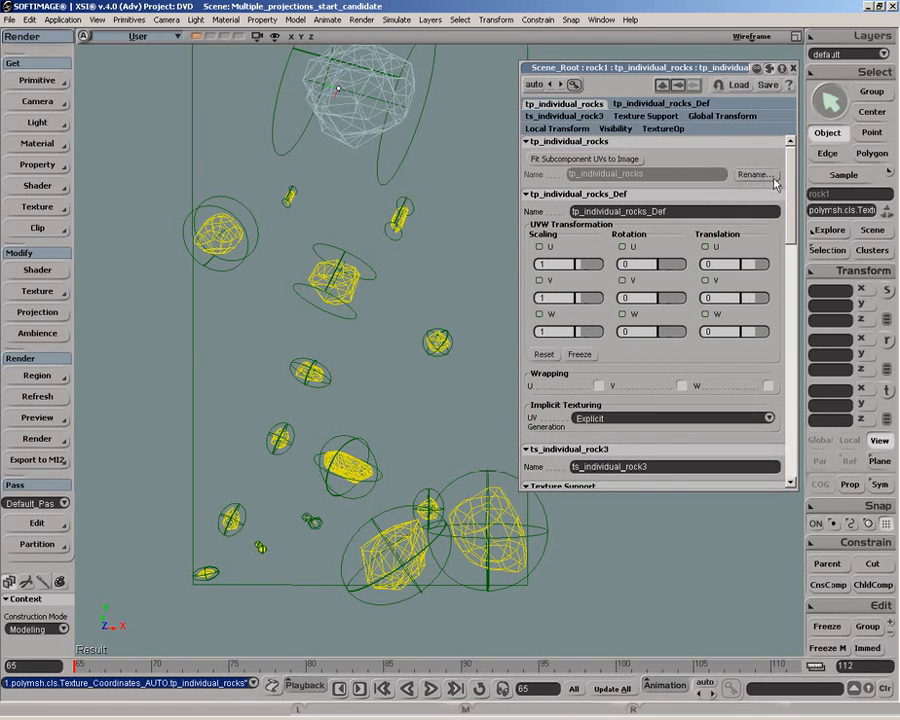
- Rename rock1's projection to tp_ind_rocks, then select rock2
{"action": "left_click", "coordinate": [757, 175]}
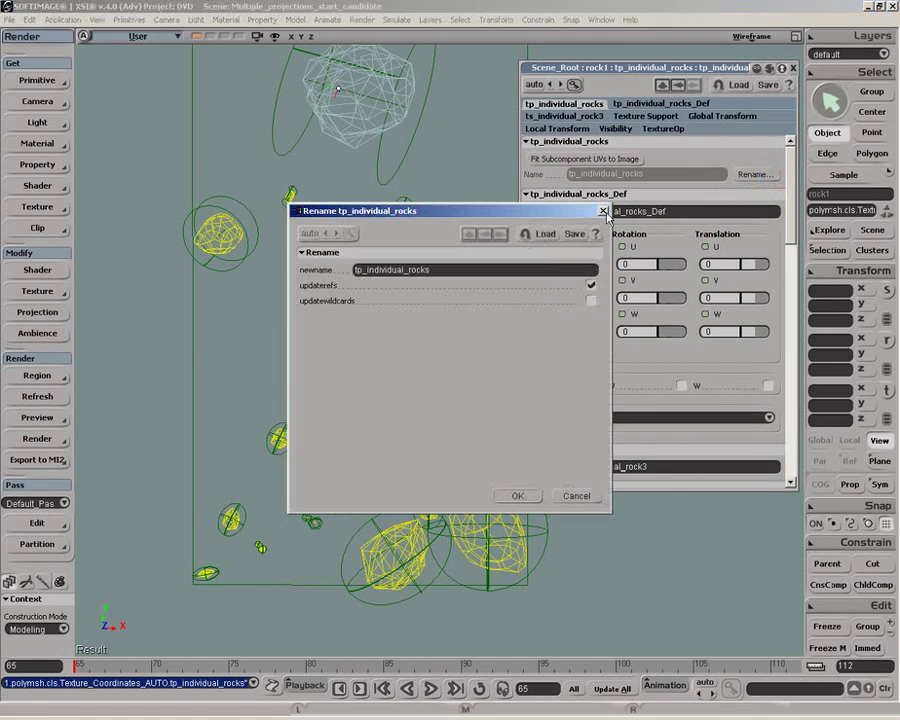
{"action": "double_click", "coordinate": [403, 269]}
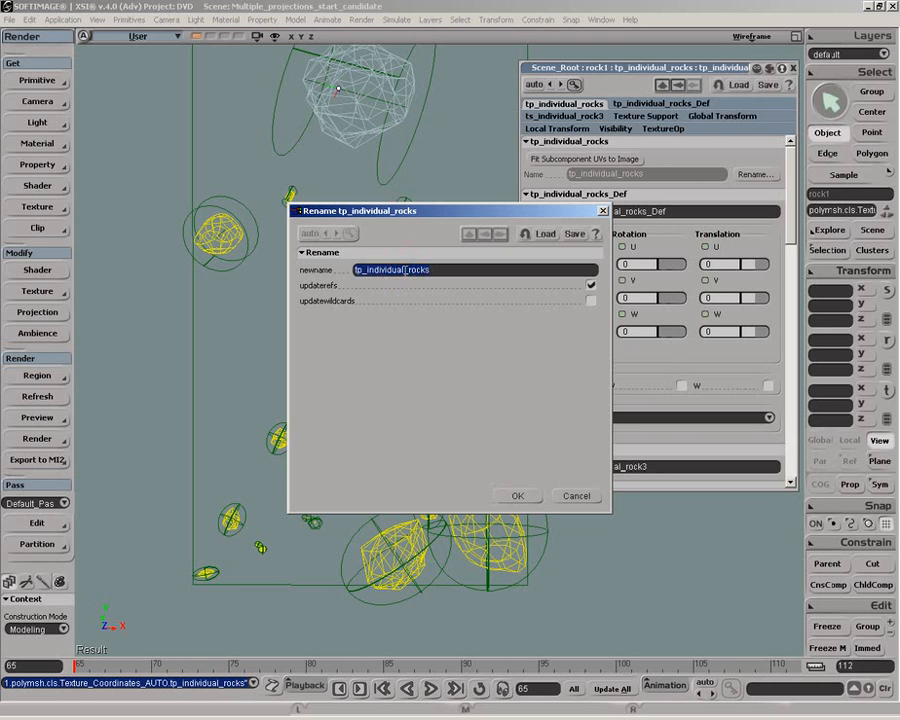
{"action": "left_click", "coordinate": [403, 269]}
{"action": "key", "text": "BackSpace"}
{"action": "key", "text": "BackSpace"}
{"action": "key", "text": "BackSpace"}
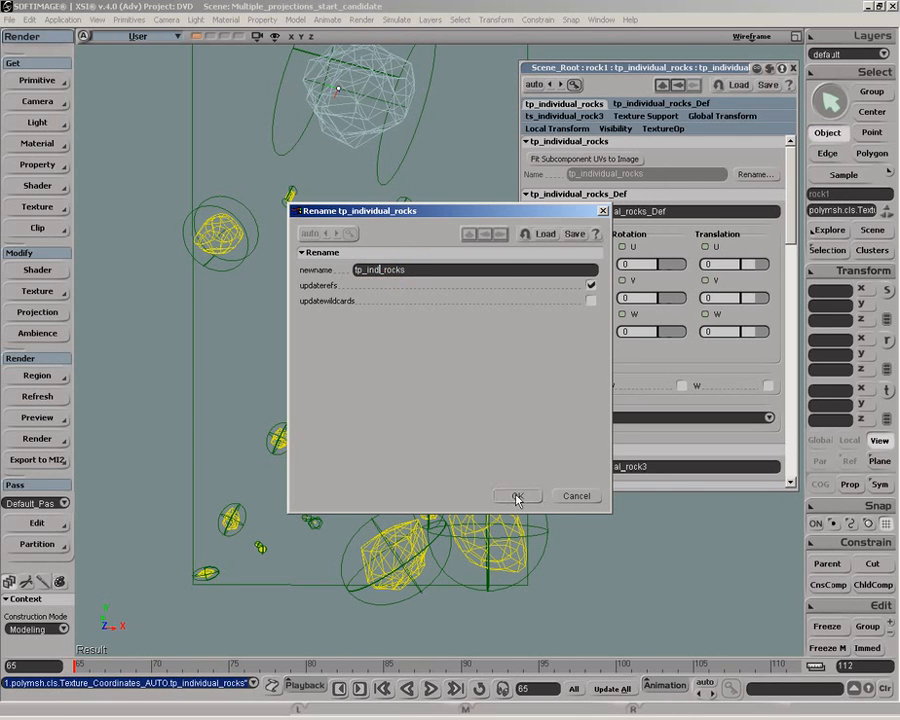
{"action": "left_click", "coordinate": [518, 497]}
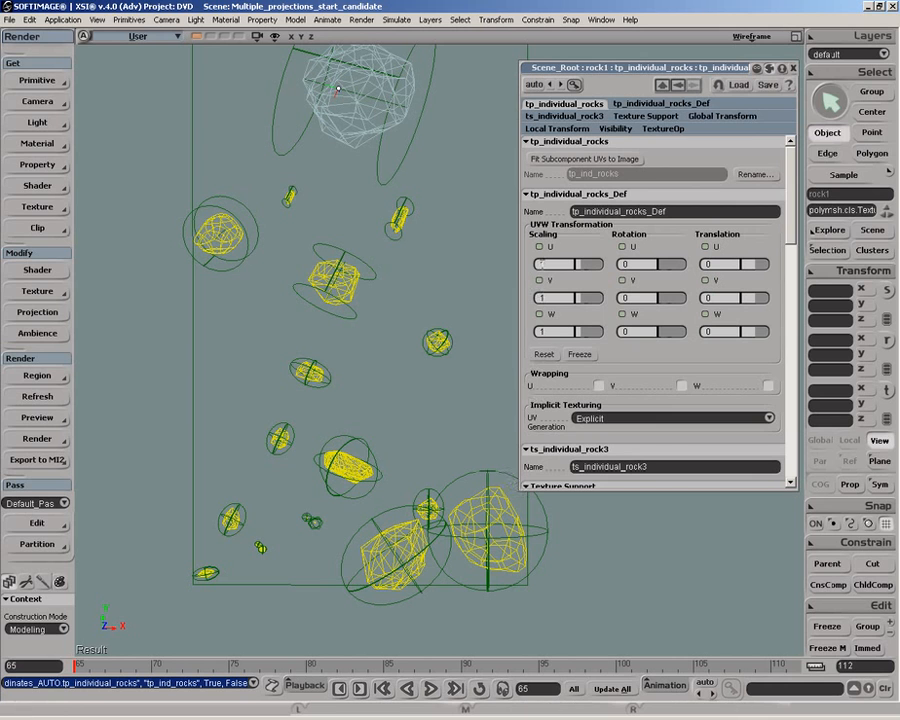
{"action": "left_click", "coordinate": [398, 527]}
- Explore rock2's projection and rename it tp_indiv_rocks, then select rock3
{"action": "left_click", "coordinate": [793, 68]}
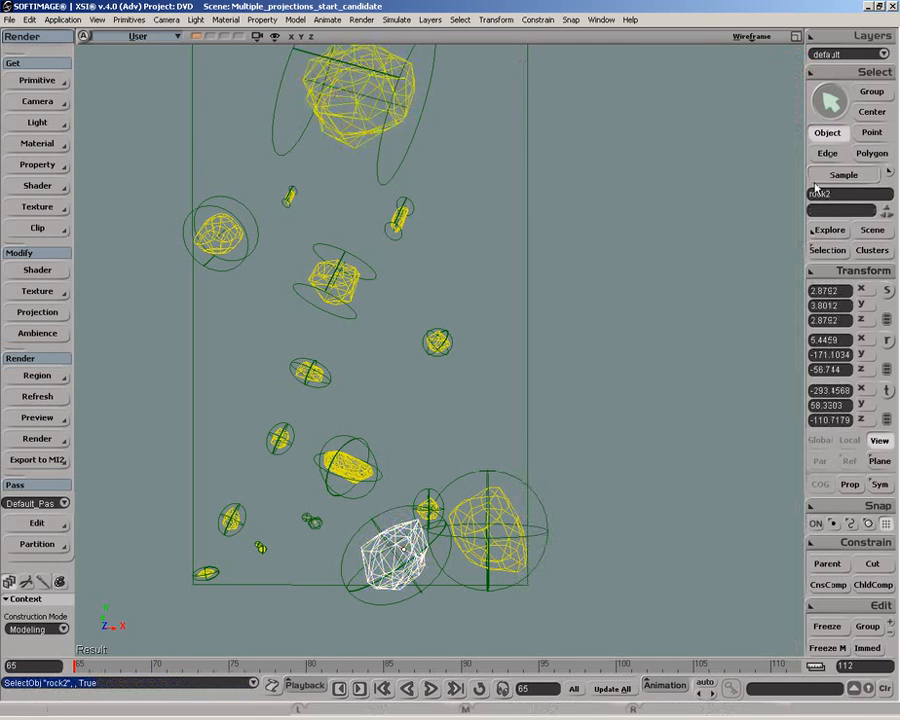
{"action": "left_click", "coordinate": [829, 230]}
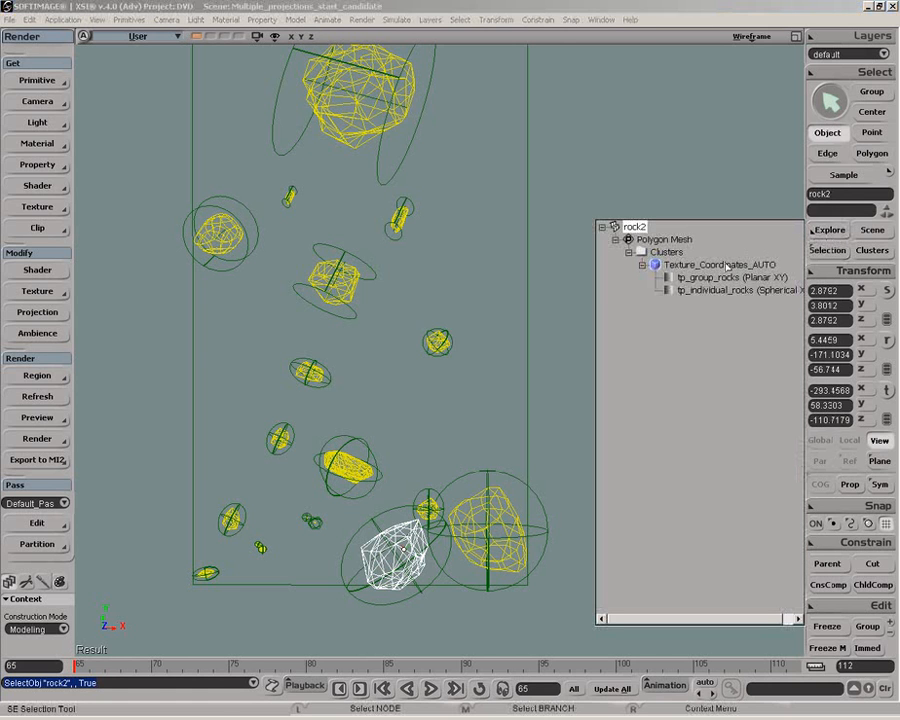
{"action": "left_click", "coordinate": [667, 290]}
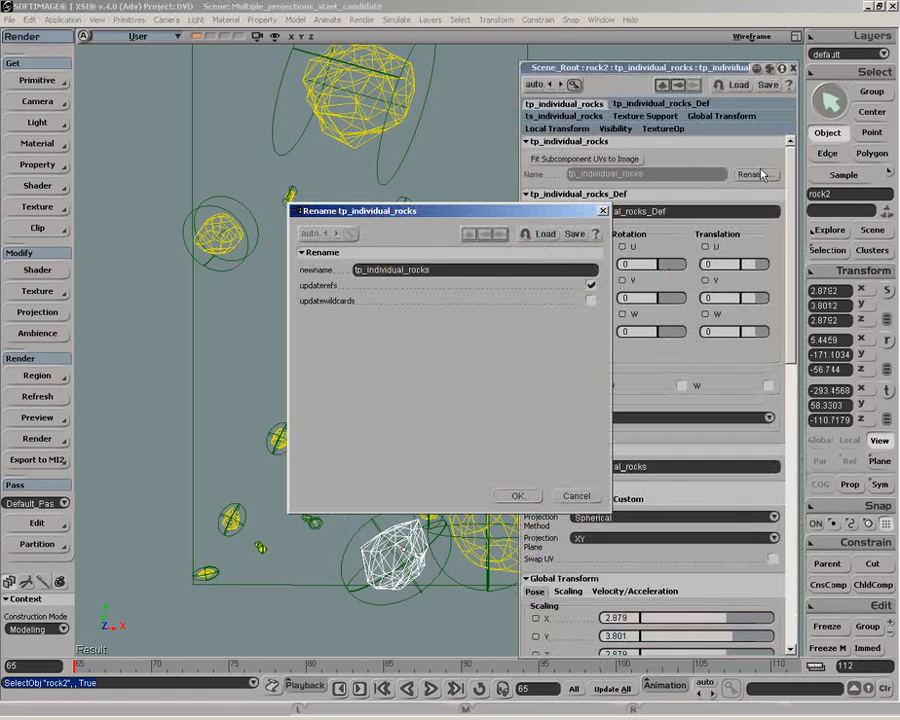
{"action": "left_click", "coordinate": [411, 270]}
{"action": "key", "text": "BackSpace"}
{"action": "key", "text": "BackSpace"}
{"action": "key", "text": "BackSpace"}
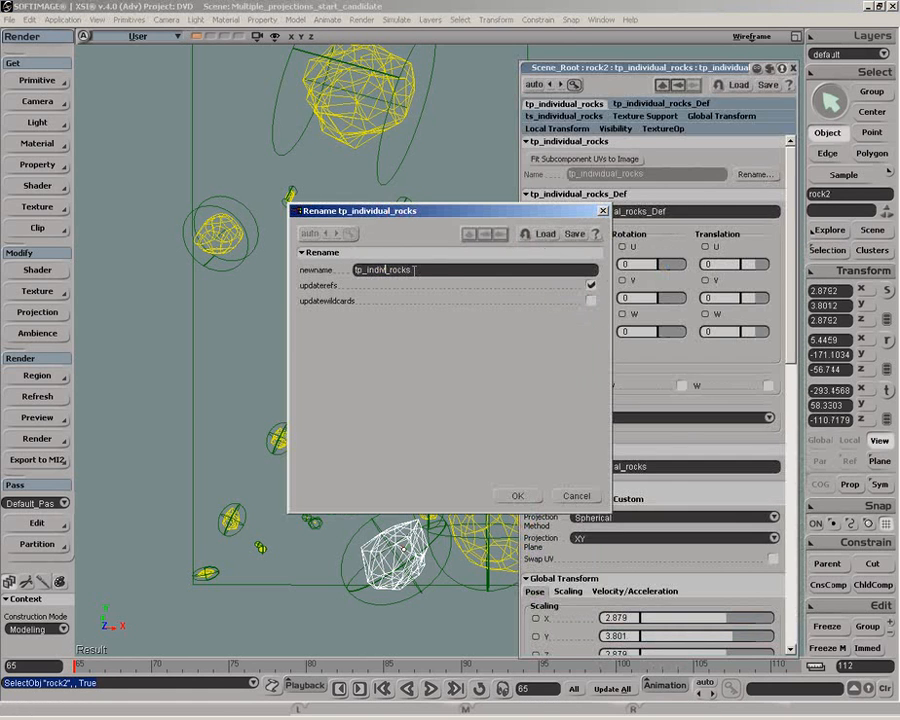
{"action": "left_click", "coordinate": [517, 496]}
{"action": "left_click", "coordinate": [475, 510]}
- Explore rock3's hierarchy and bring up its projection's Rename dialog
{"action": "left_click", "coordinate": [792, 68]}
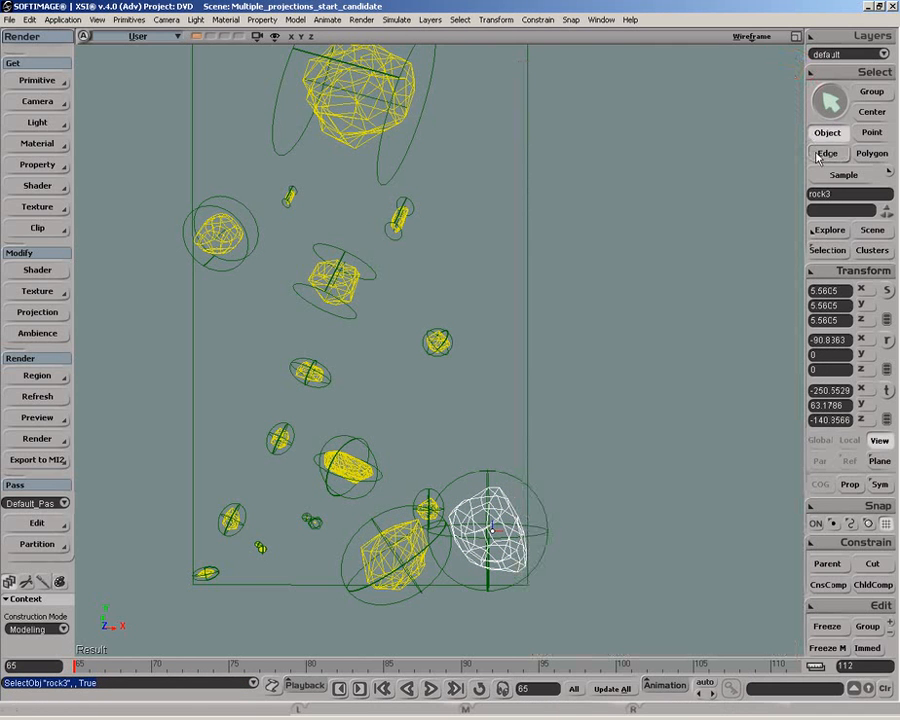
{"action": "key", "text": "8"}
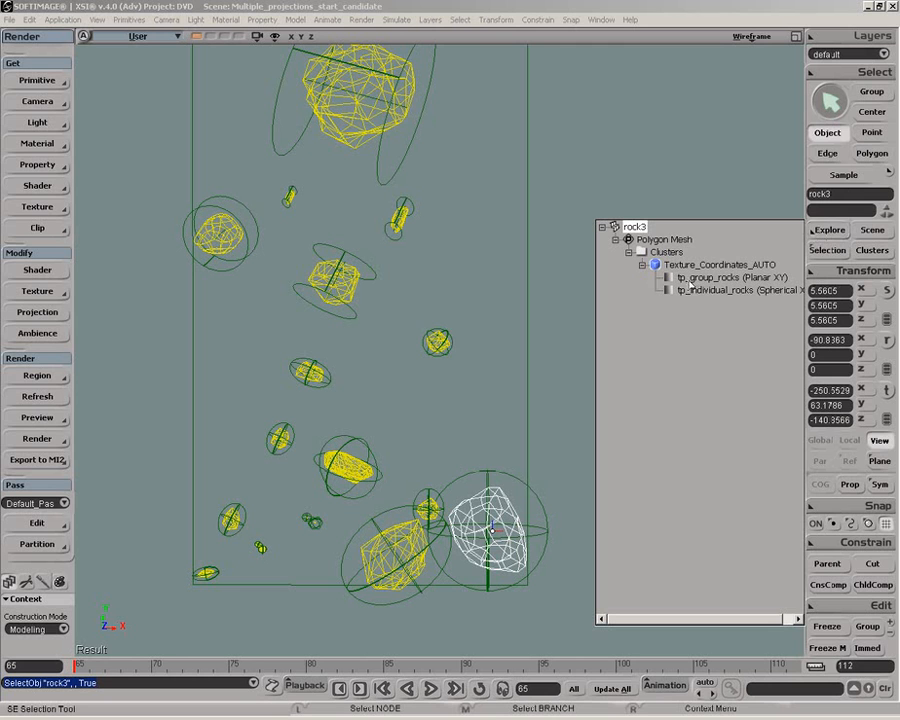
{"action": "key", "text": "8"}
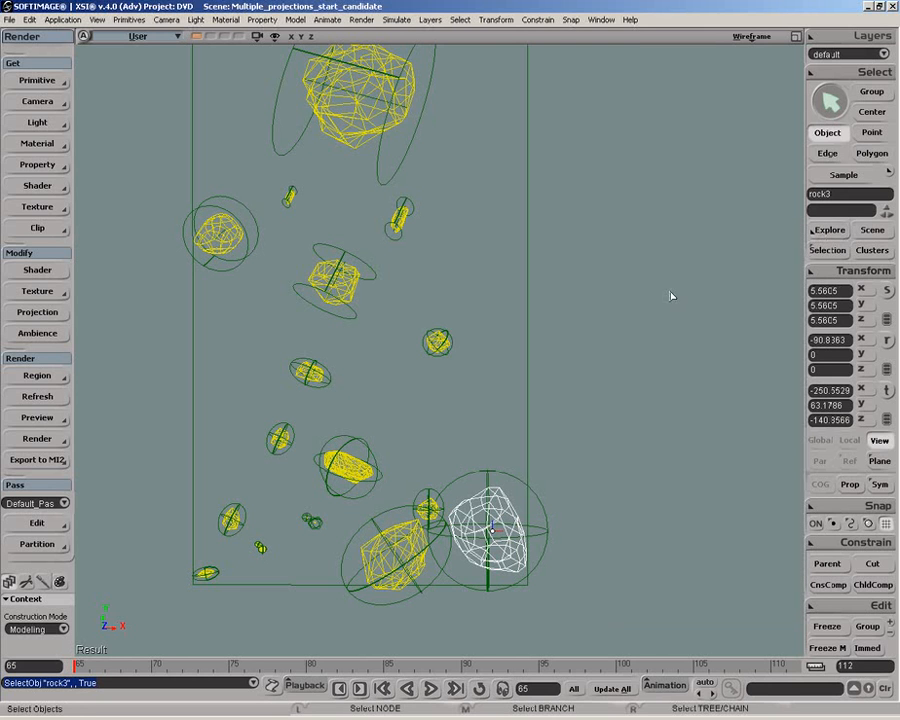
{"action": "key", "text": "Return"}
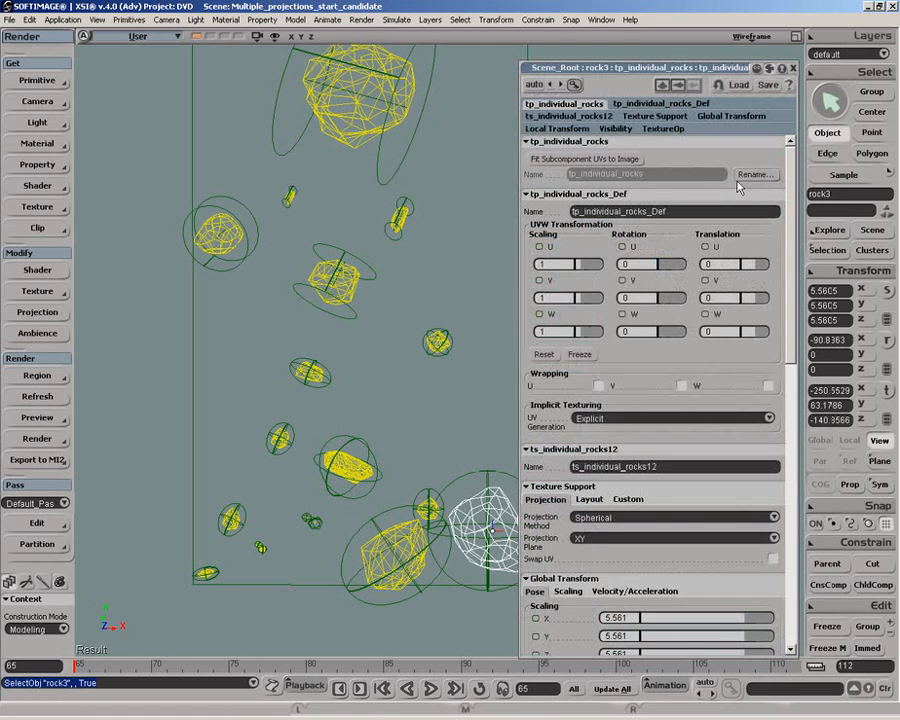
{"action": "left_click", "coordinate": [753, 175]}
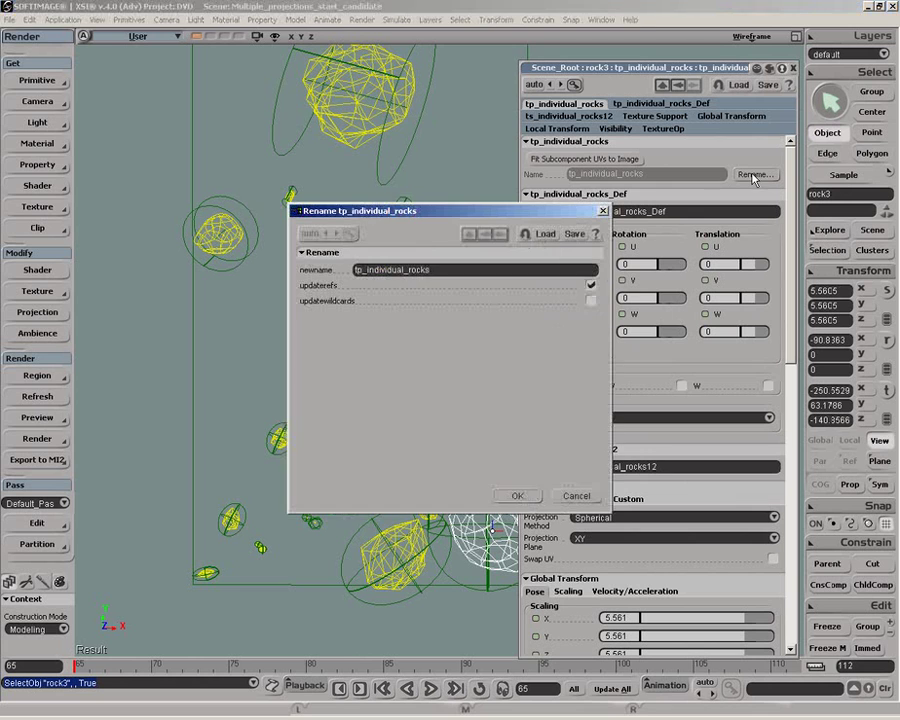
- Rename rock3's projection to tp_indivi_rocks, close its properties and clear the selection
{"action": "left_click", "coordinate": [405, 270]}
{"action": "key", "text": "BackSpace"}
{"action": "key", "text": "BackSpace"}
{"action": "key", "text": "BackSpace"}
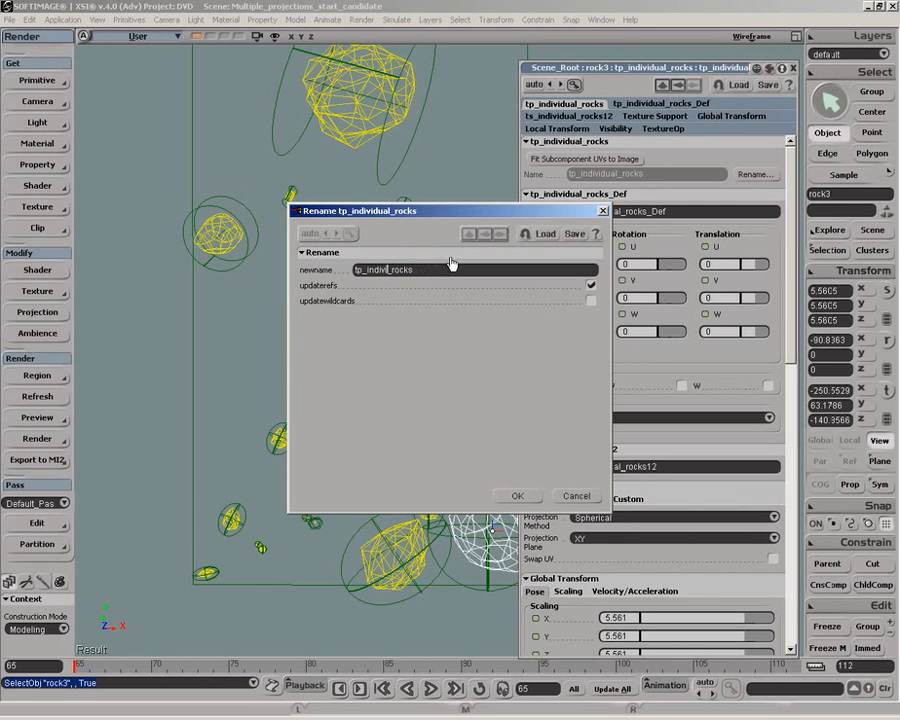
{"action": "left_click", "coordinate": [515, 495]}
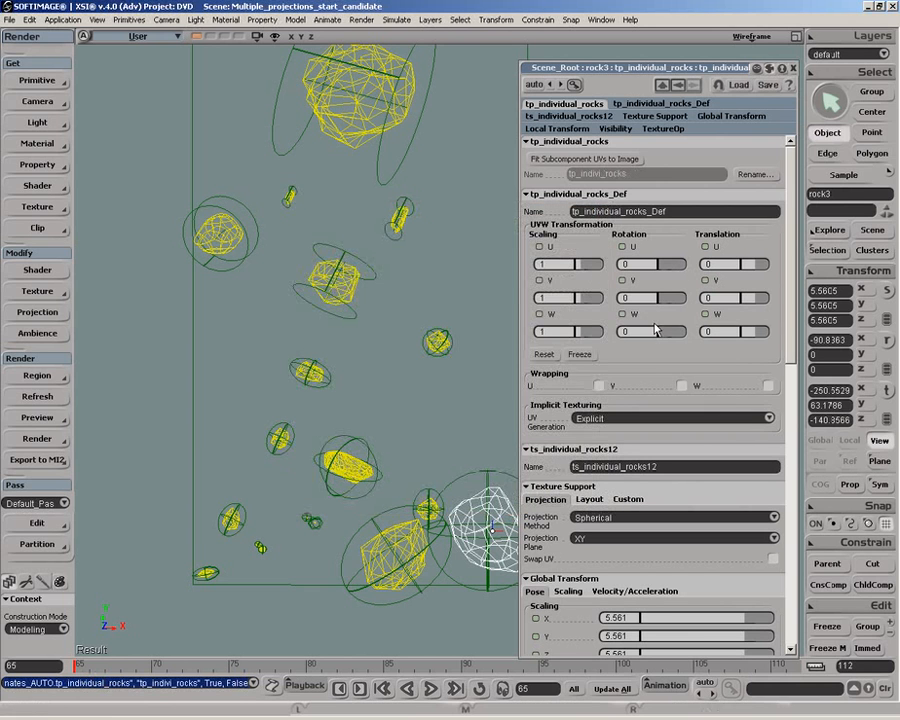
{"action": "left_click", "coordinate": [794, 69]}
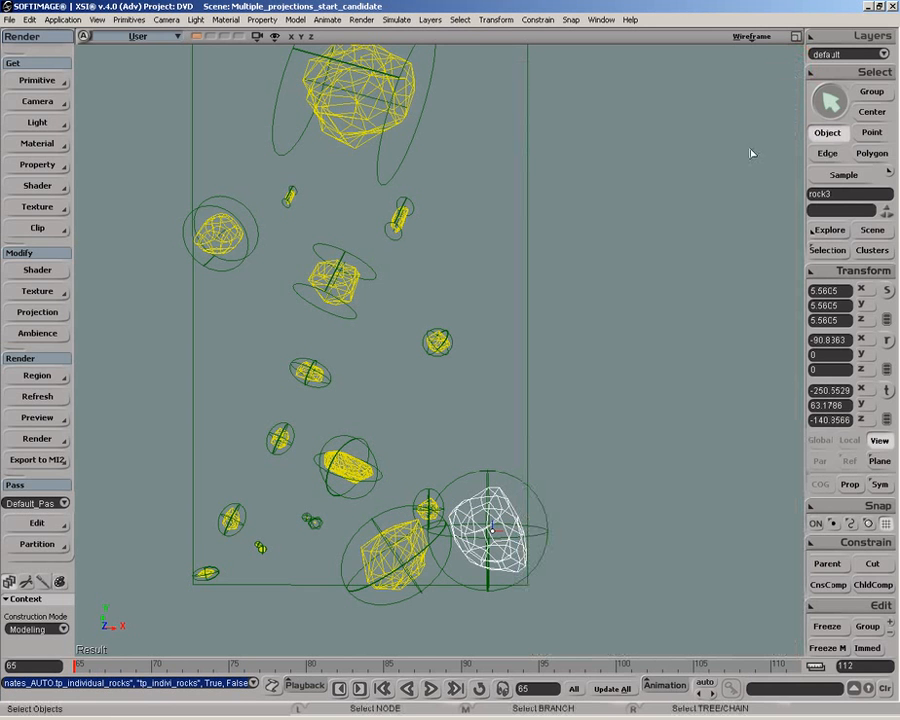
{"action": "left_click", "coordinate": [736, 187]}
- Select the whole rocks group and assign it a Lambert material named Rock
{"action": "key", "text": "alt+space"}
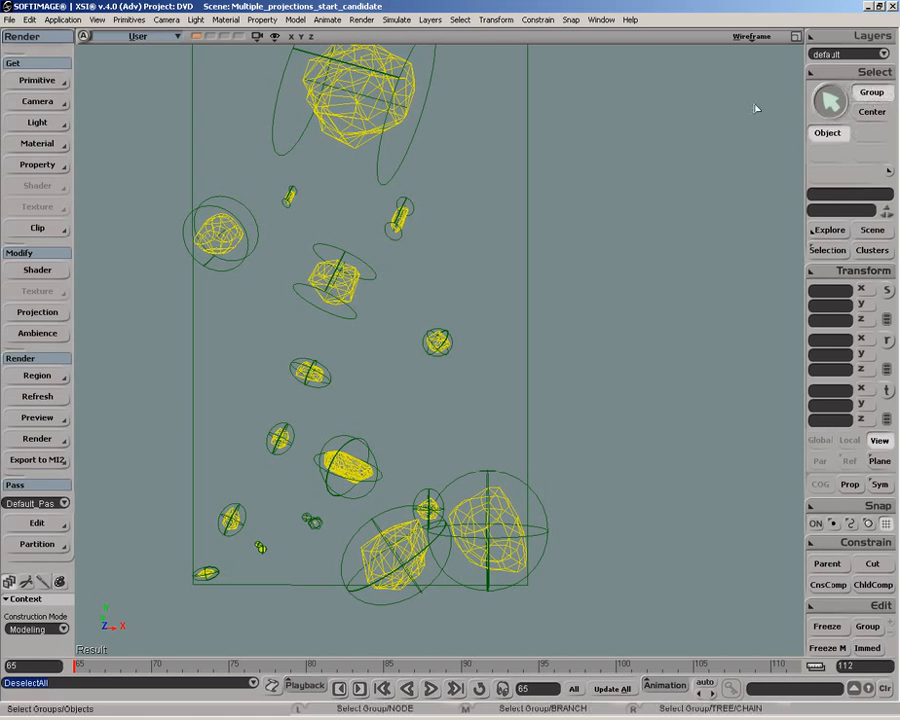
{"action": "left_click", "coordinate": [370, 137]}
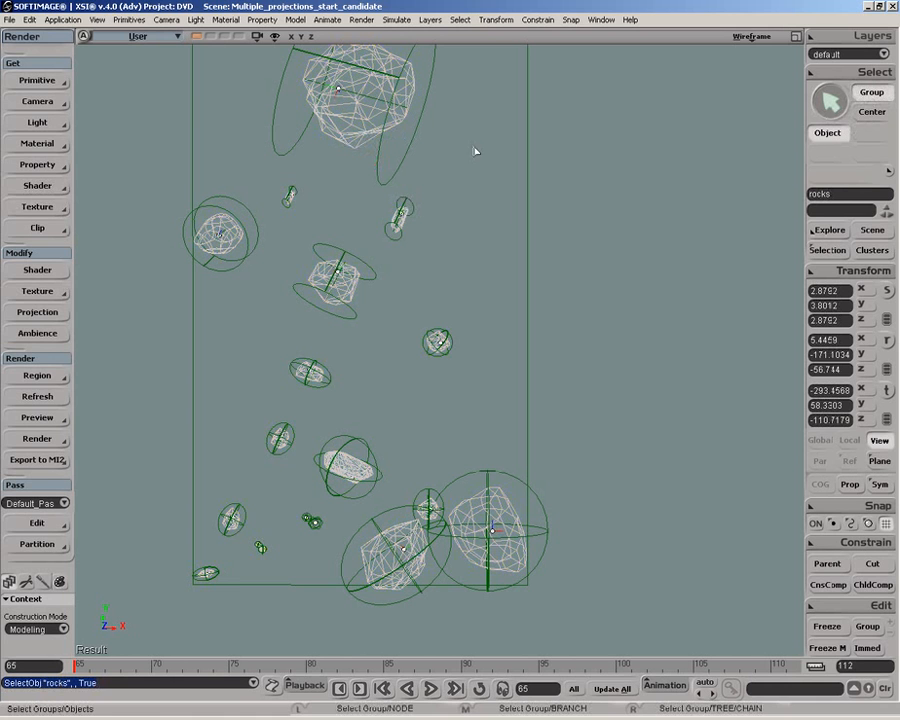
{"action": "left_click", "coordinate": [40, 143]}
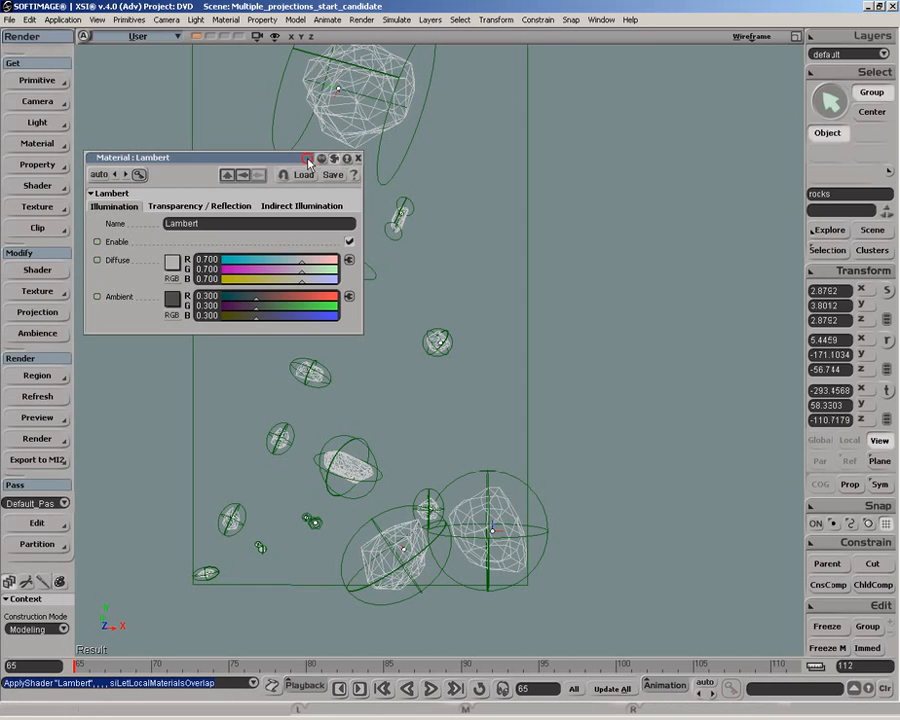
{"action": "left_click", "coordinate": [309, 160]}
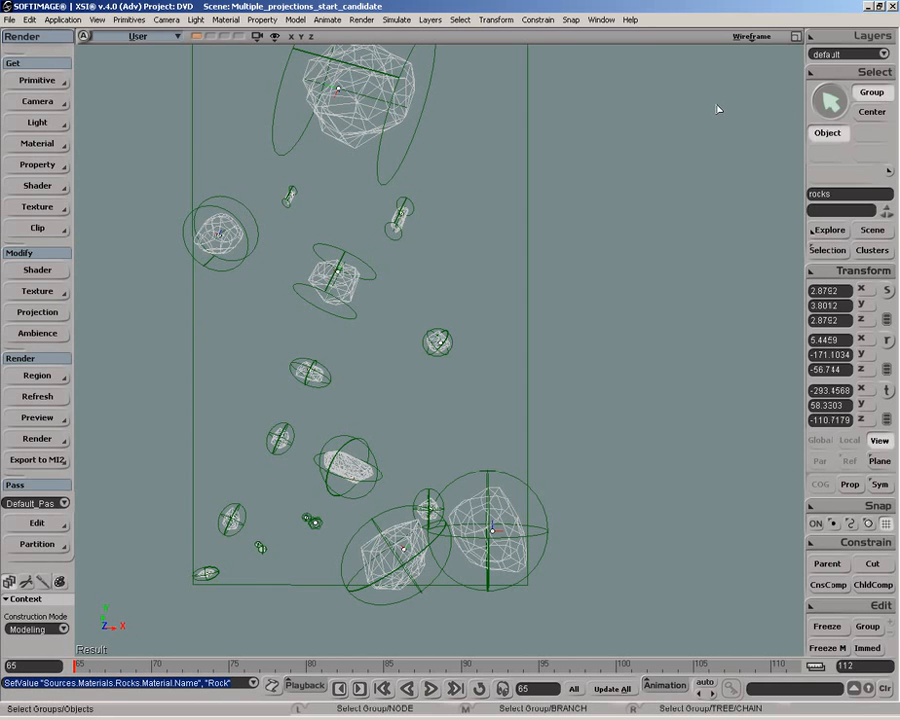
{"action": "left_click", "coordinate": [30, 207]}
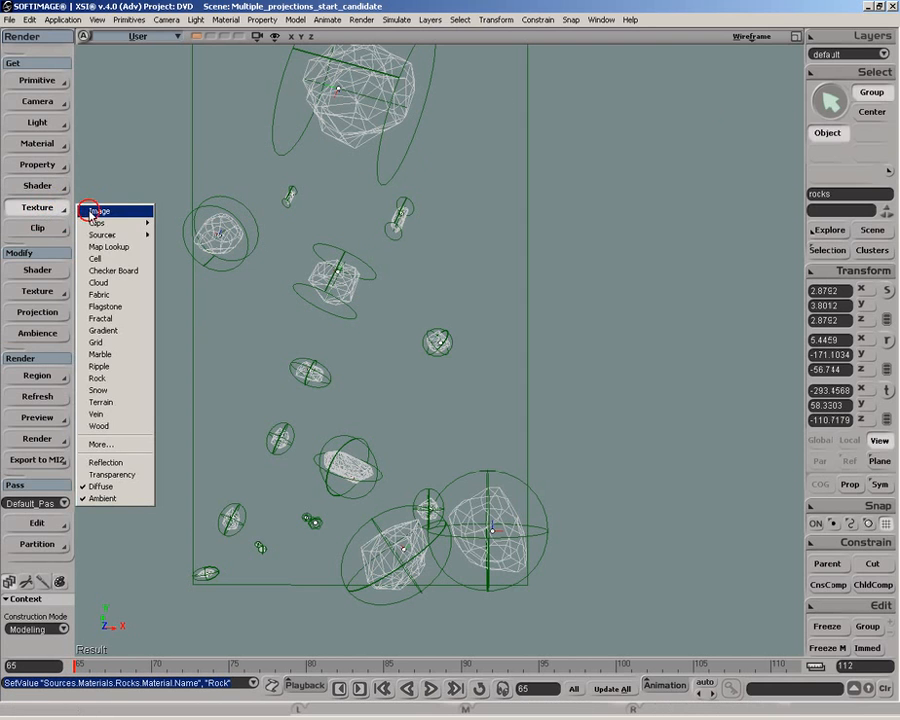
- Add an Image texture to the Rock material using a new clip from rock_group.jpg
{"action": "left_click", "coordinate": [97, 211]}
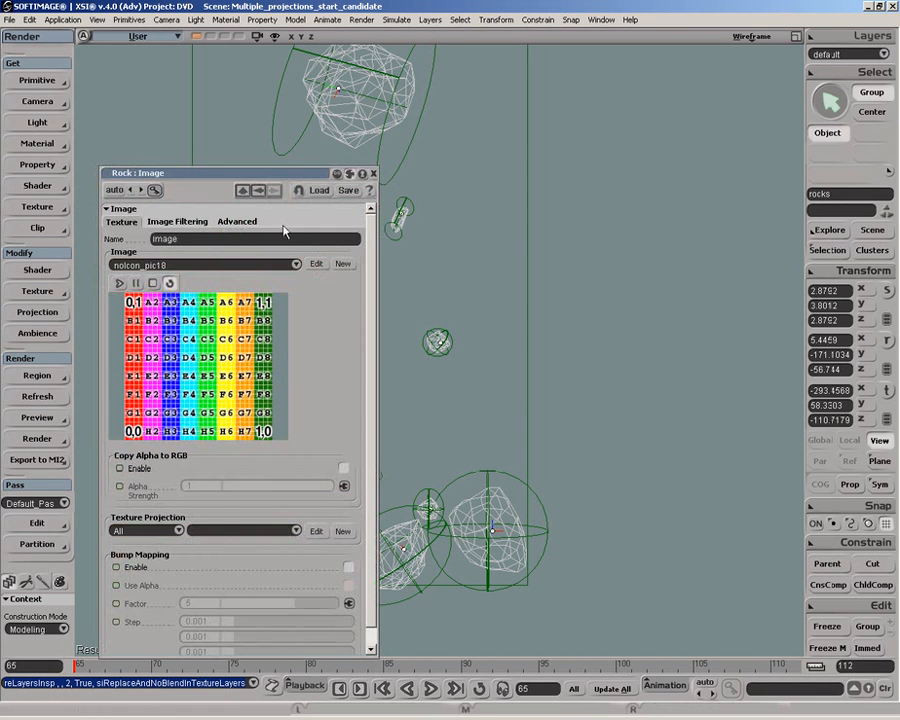
{"action": "left_click", "coordinate": [354, 198]}
{"action": "left_click", "coordinate": [342, 265]}
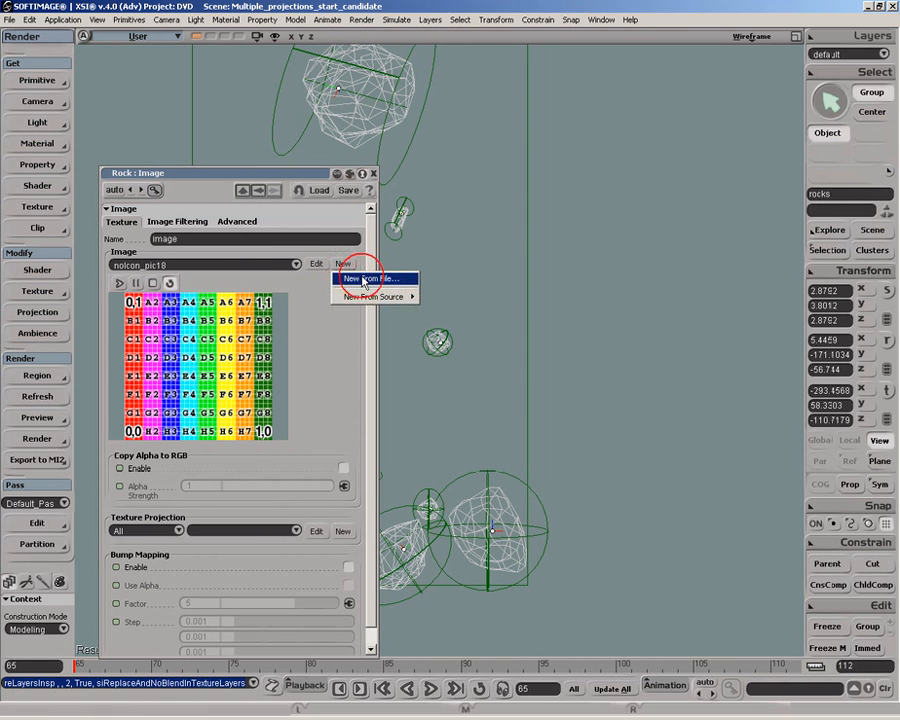
{"action": "left_click", "coordinate": [361, 280]}
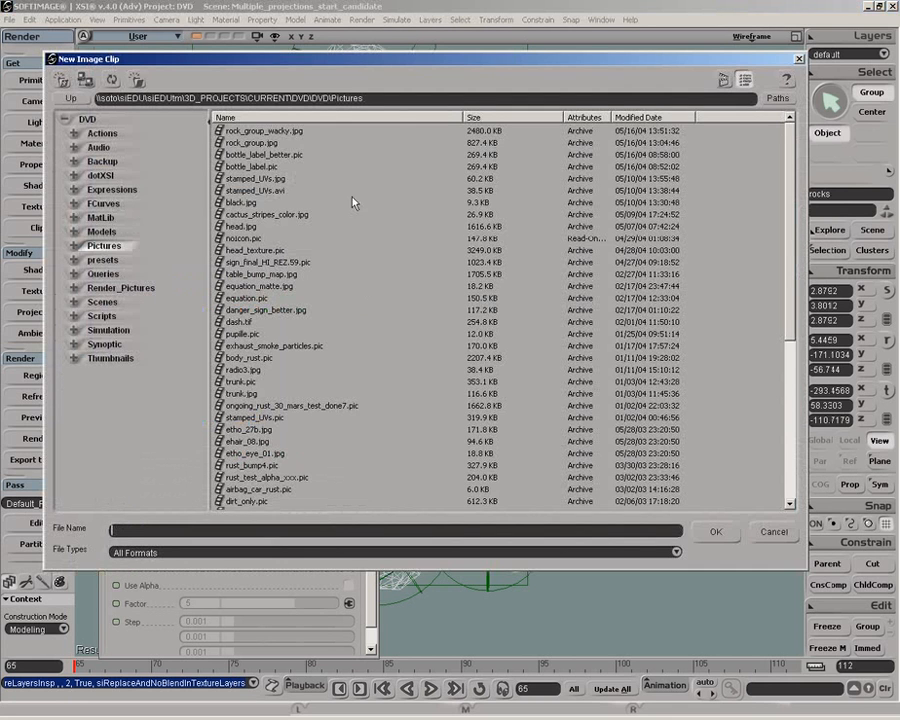
{"action": "left_click", "coordinate": [280, 143]}
{"action": "left_click", "coordinate": [716, 531]}
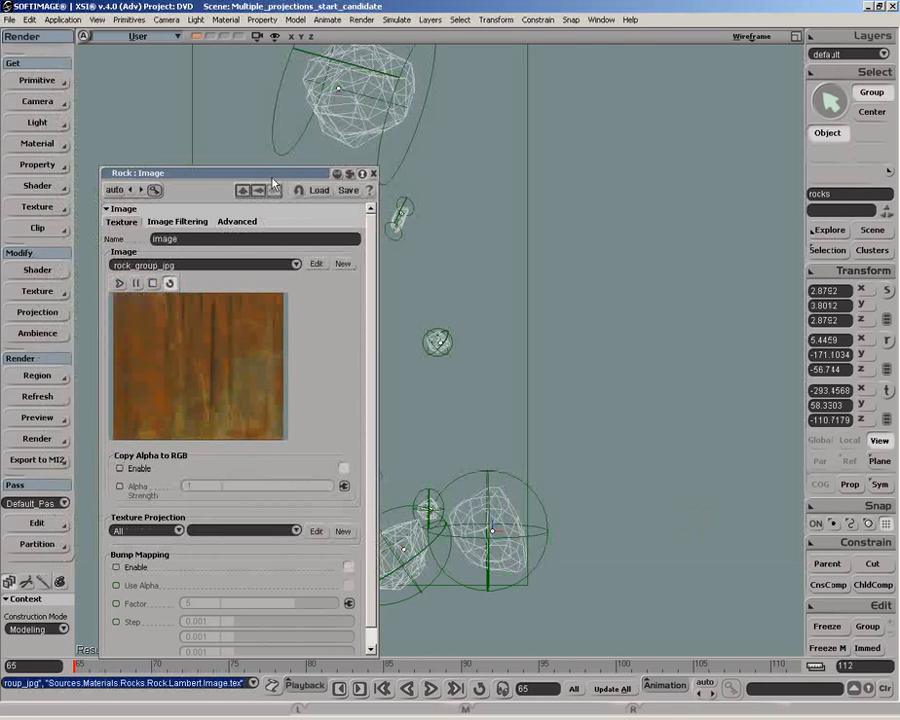
- Assign the texture to the tp_group_rocks projection and close its property page
{"action": "left_click_drag", "start_coordinate": [272, 180], "coordinate": [214, 34]}
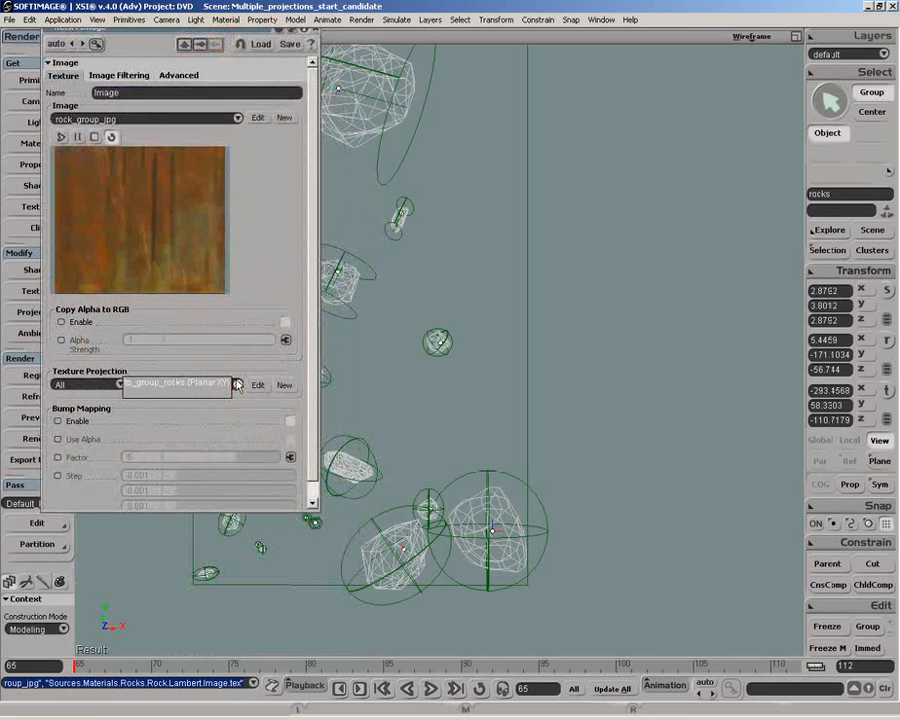
{"action": "left_click", "coordinate": [165, 383]}
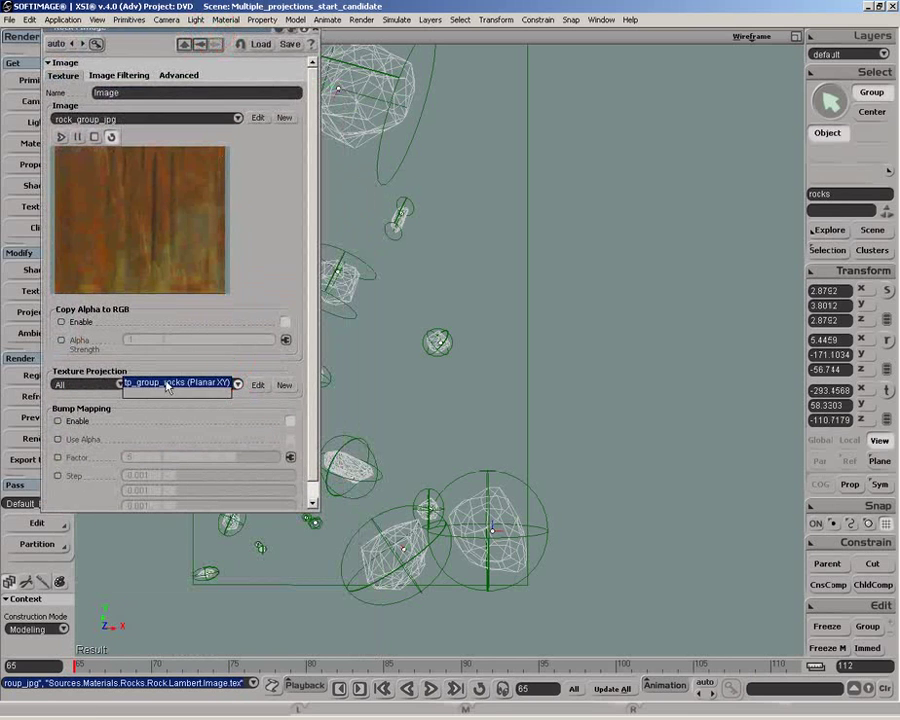
{"action": "left_click", "coordinate": [313, 28]}
- Switch the viewport to Textured display, deselect the rocks and centre them in view
{"action": "left_click", "coordinate": [752, 36]}
{"action": "left_click", "coordinate": [724, 228]}
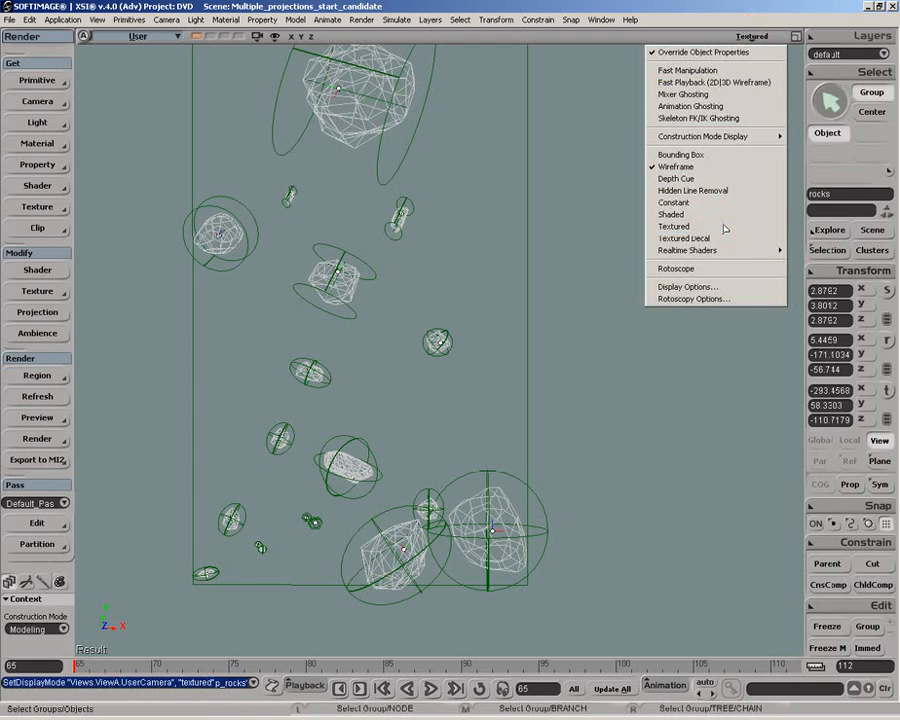
{"action": "left_click", "coordinate": [725, 227]}
{"action": "left_click", "coordinate": [635, 344]}
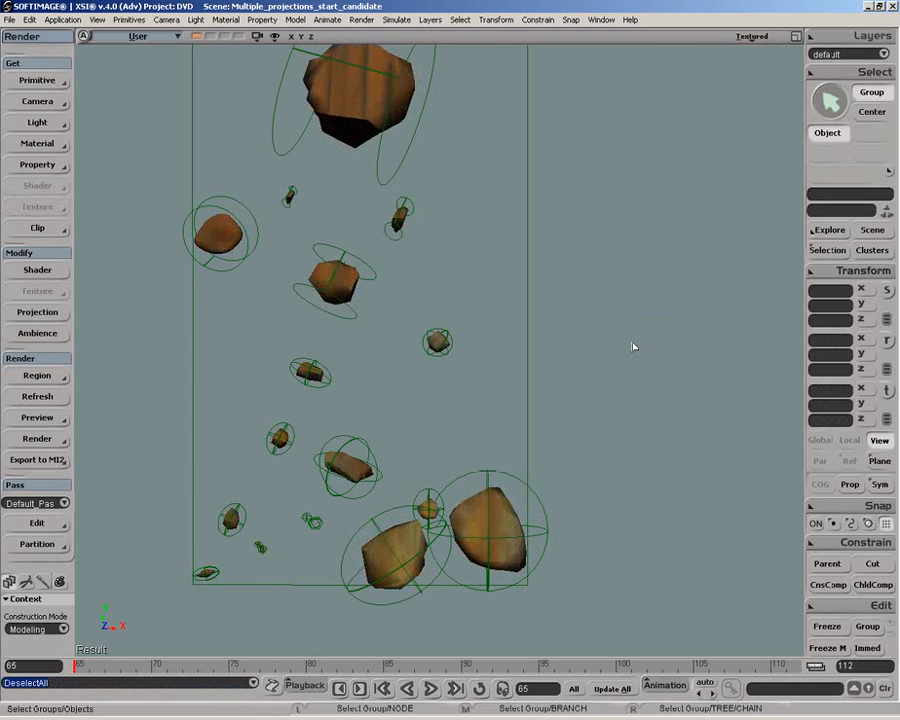
{"action": "key", "text": "z"}
{"action": "left_click_drag", "start_coordinate": [628, 344], "coordinate": [658, 362]}
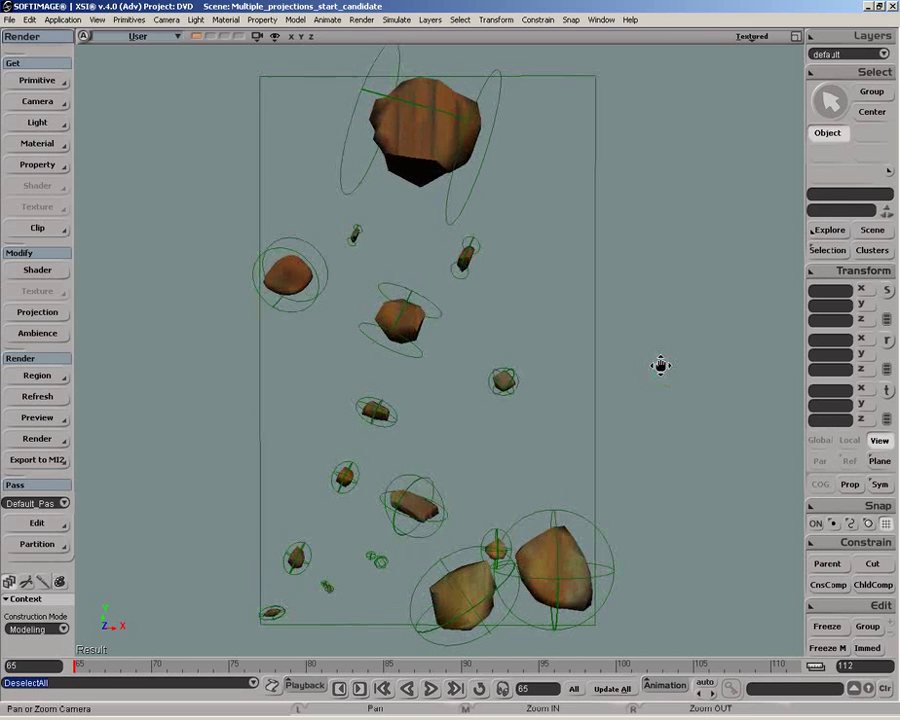
- Scale the ts_group_rocks texture support uniformly up to about 1.54
{"action": "left_click", "coordinate": [603, 383]}
{"action": "key", "text": "x"}
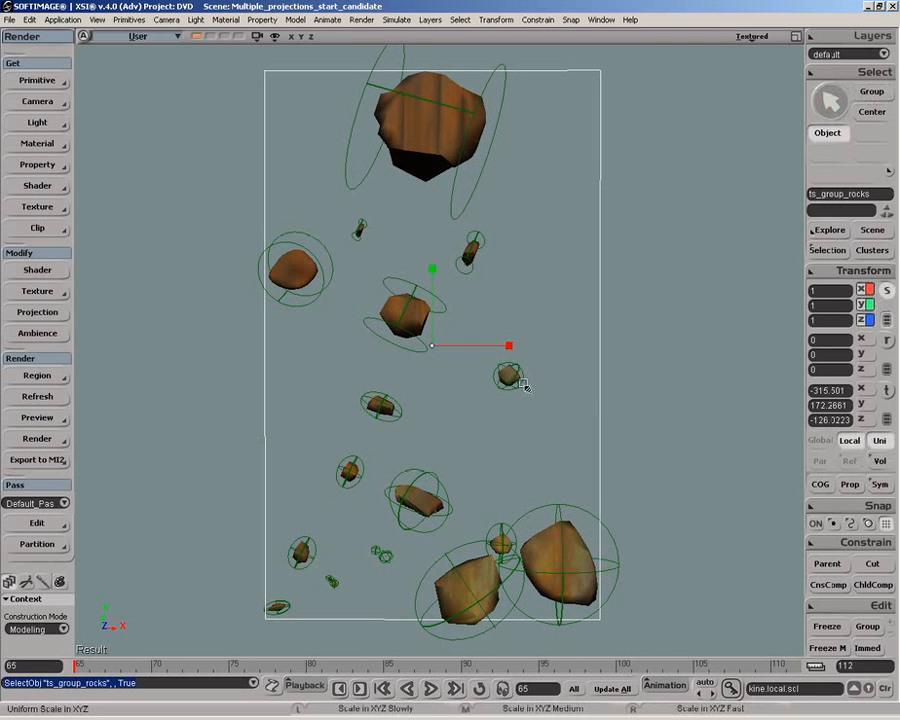
{"action": "mouse_move", "coordinate": [532, 268]}
{"action": "left_mouse_down"}
{"action": "mouse_move", "coordinate": [508, 287]}
{"action": "mouse_move", "coordinate": [502, 307]}
{"action": "left_mouse_up"}
- Translate the group texture support slightly, then deselect and return to group selection
{"action": "key", "text": "v"}
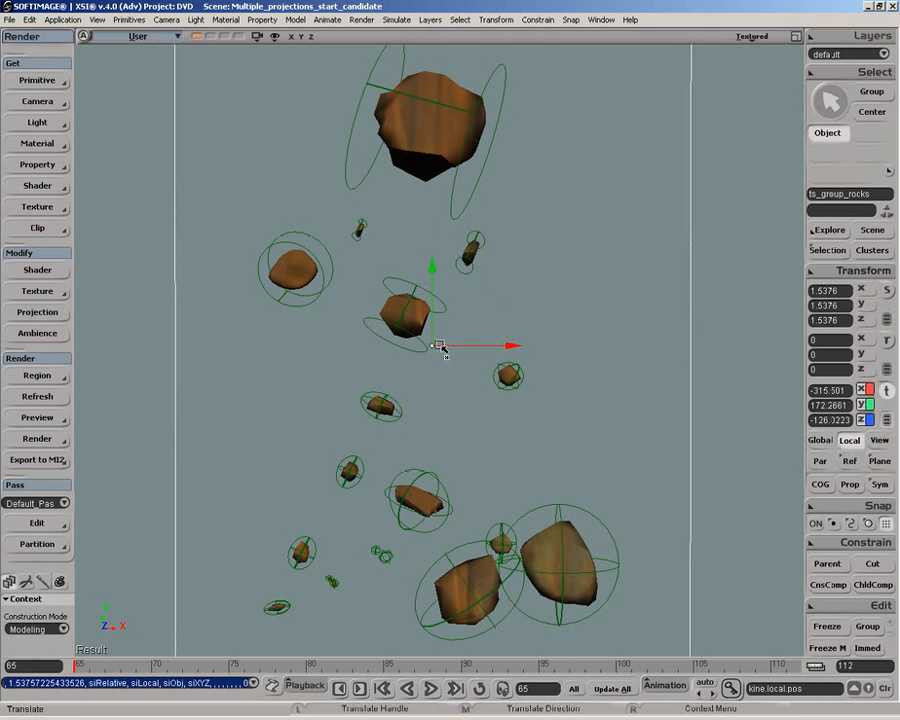
{"action": "mouse_move", "coordinate": [431, 345]}
{"action": "left_mouse_down"}
{"action": "mouse_move", "coordinate": [461, 333]}
{"action": "mouse_move", "coordinate": [438, 321]}
{"action": "left_mouse_up"}
{"action": "key", "text": "space"}
{"action": "left_click", "coordinate": [637, 287]}
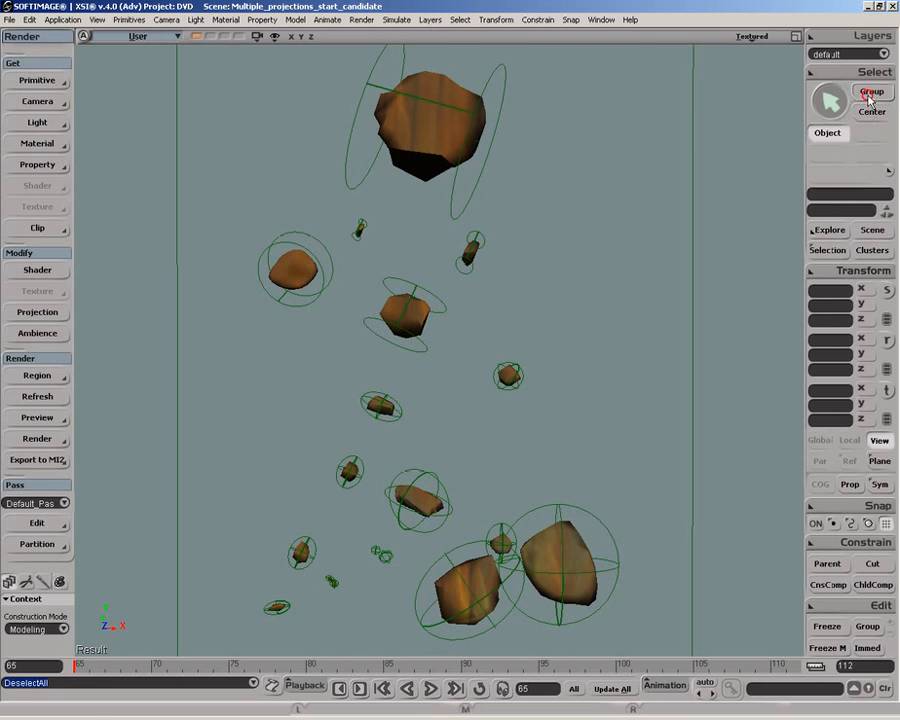
{"action": "left_click", "coordinate": [872, 91]}
- Select the rocks group and bring up the Rock image texture's properties
{"action": "left_click", "coordinate": [420, 151]}
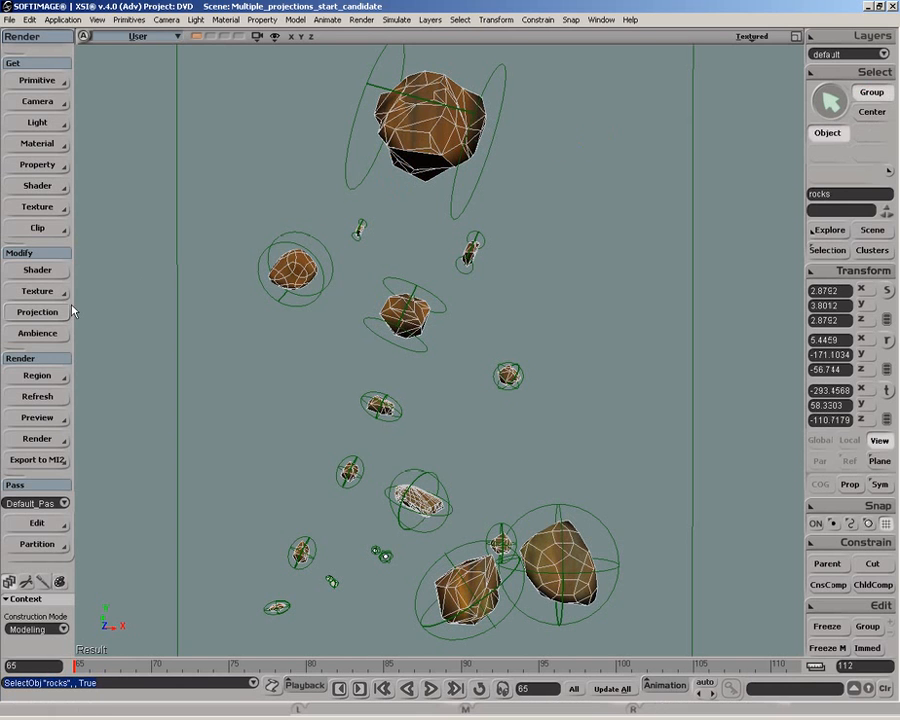
{"action": "left_click", "coordinate": [45, 292]}
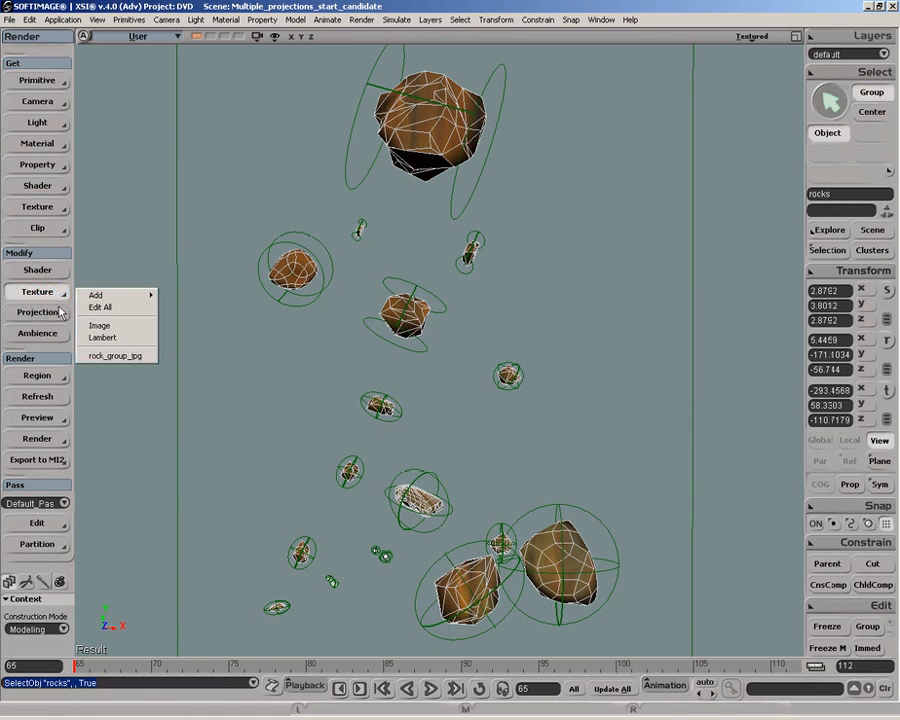
{"action": "left_click", "coordinate": [86, 326]}
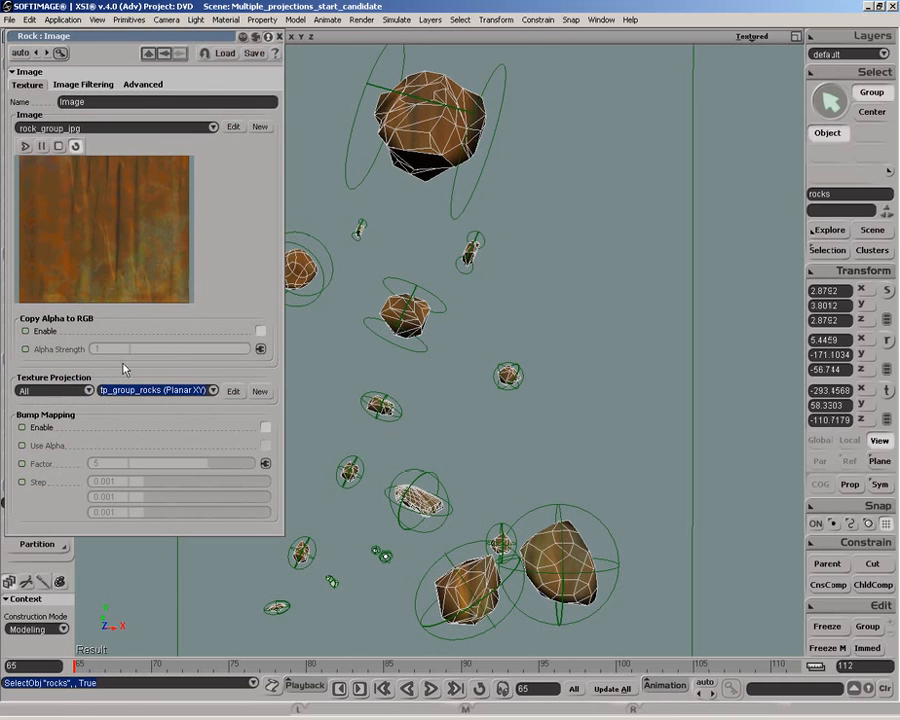
- Assign rock1 its own cylindrical tp_ind_rocks projection, then select the top rock's texture support
{"action": "left_click", "coordinate": [88, 390]}
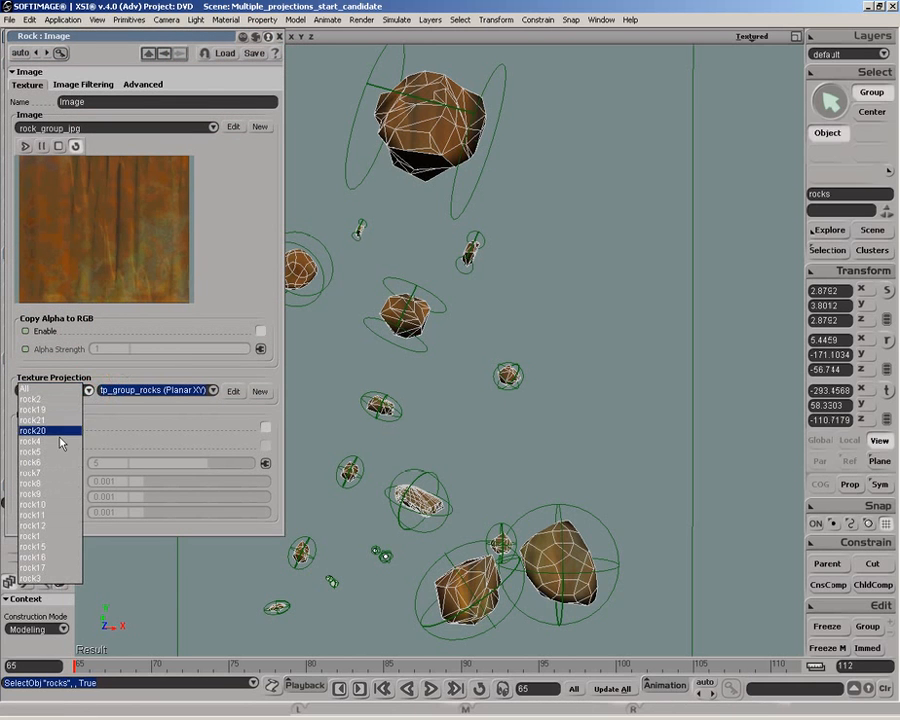
{"action": "left_click", "coordinate": [45, 536]}
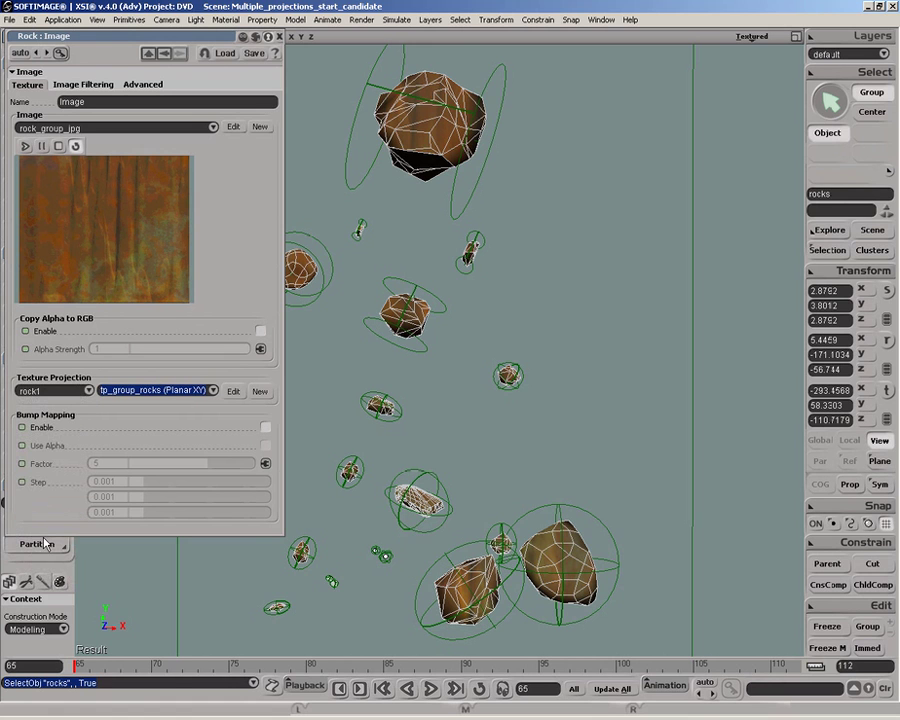
{"action": "left_click", "coordinate": [212, 392]}
{"action": "left_click", "coordinate": [196, 400]}
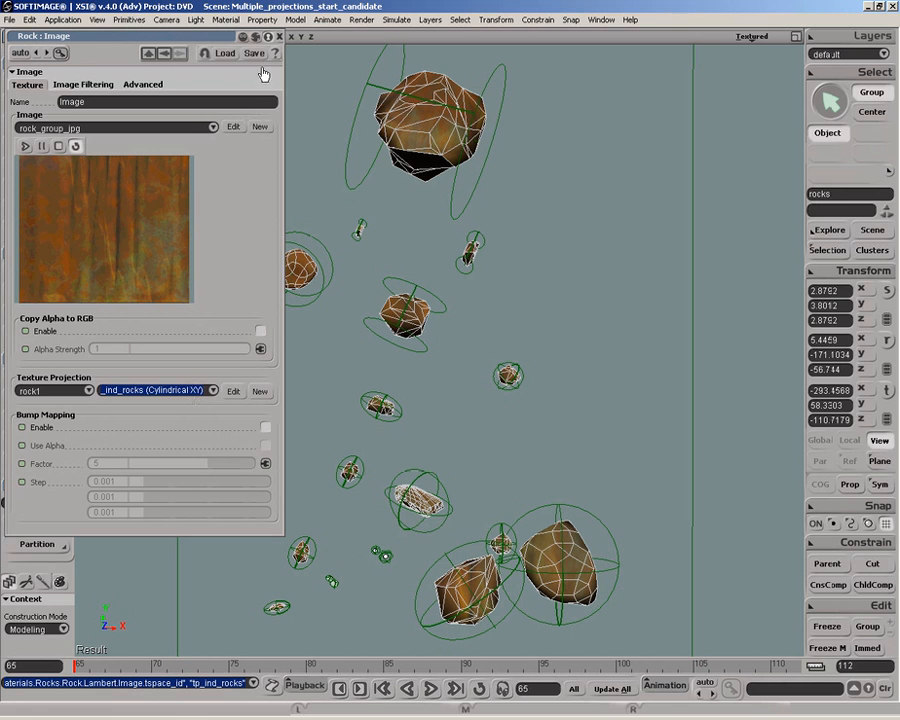
{"action": "left_click", "coordinate": [560, 179]}
{"action": "left_click", "coordinate": [459, 194]}
- Rotate the top rock's individual texture support and deselect it
{"action": "key", "text": "c"}
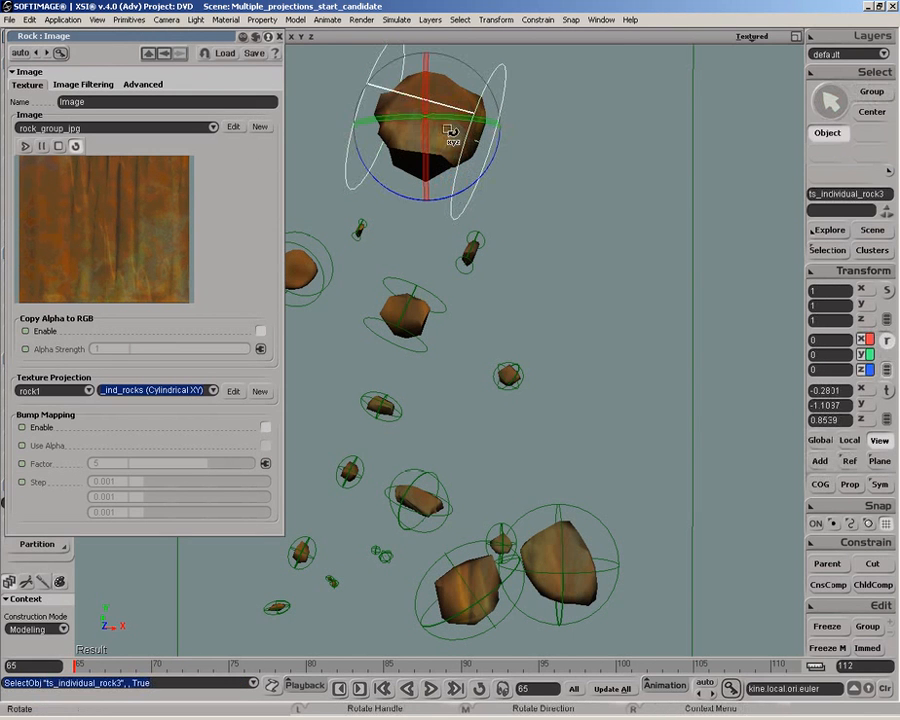
{"action": "mouse_move", "coordinate": [452, 136]}
{"action": "left_mouse_down"}
{"action": "mouse_move", "coordinate": [458, 140]}
{"action": "mouse_move", "coordinate": [440, 124]}
{"action": "mouse_move", "coordinate": [458, 80]}
{"action": "mouse_move", "coordinate": [408, 120]}
{"action": "left_mouse_up"}
{"action": "key", "text": "space"}
{"action": "left_click", "coordinate": [649, 217]}
- Move the ts_group_rocks support up to the right, then deselect everything
{"action": "left_click_drag", "start_coordinate": [649, 219], "coordinate": [719, 236]}
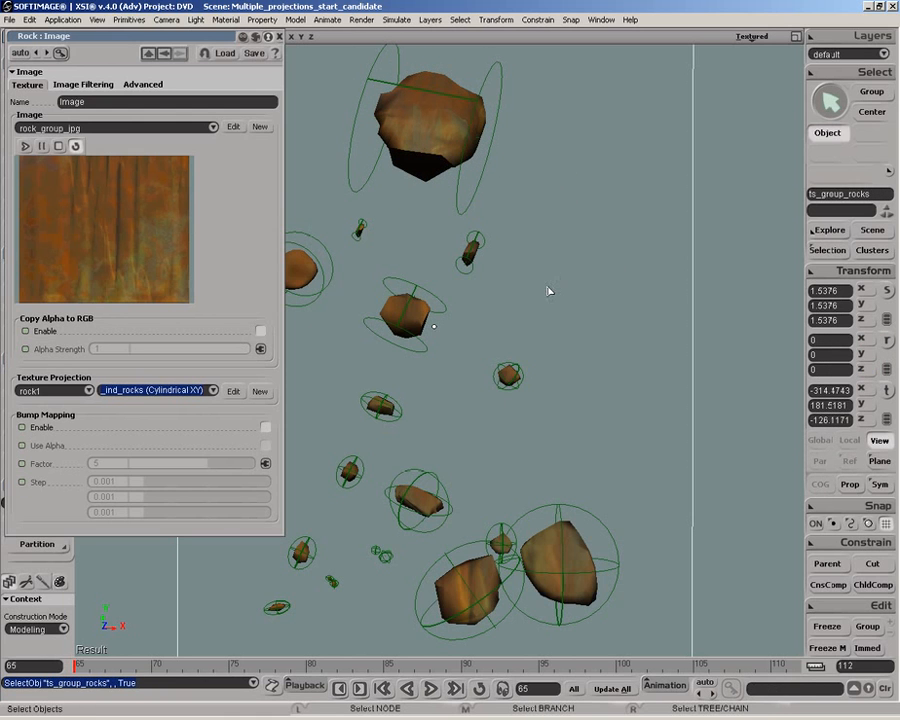
{"action": "key", "text": "v"}
{"action": "mouse_move", "coordinate": [428, 324]}
{"action": "left_mouse_down"}
{"action": "mouse_move", "coordinate": [444, 302]}
{"action": "mouse_move", "coordinate": [469, 323]}
{"action": "mouse_move", "coordinate": [470, 342]}
{"action": "mouse_move", "coordinate": [408, 263]}
{"action": "mouse_move", "coordinate": [474, 333]}
{"action": "mouse_move", "coordinate": [492, 276]}
{"action": "mouse_move", "coordinate": [460, 274]}
{"action": "left_mouse_up"}
{"action": "key", "text": "space"}
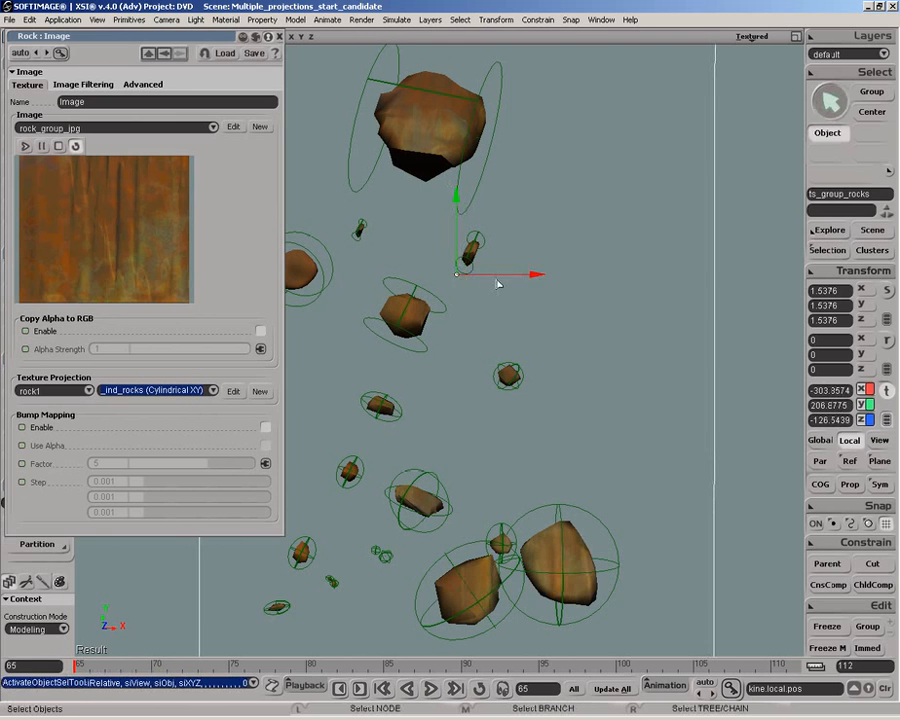
{"action": "left_click", "coordinate": [498, 300]}
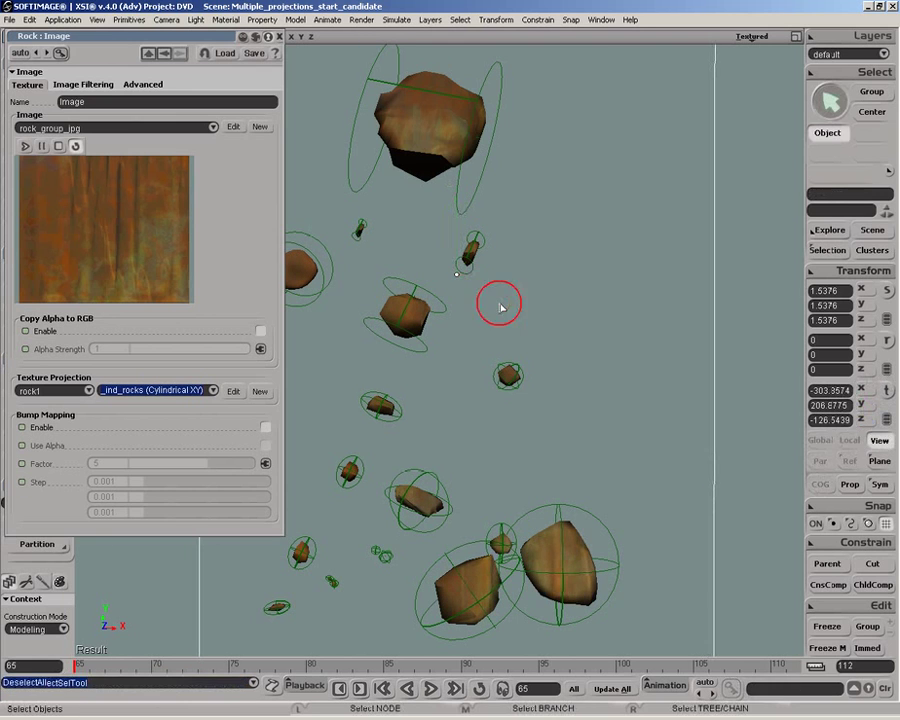
- Set the projection back to tp_group_rocks and target All rocks
{"action": "left_click", "coordinate": [213, 391]}
{"action": "left_click", "coordinate": [177, 379]}
{"action": "left_click", "coordinate": [89, 391]}
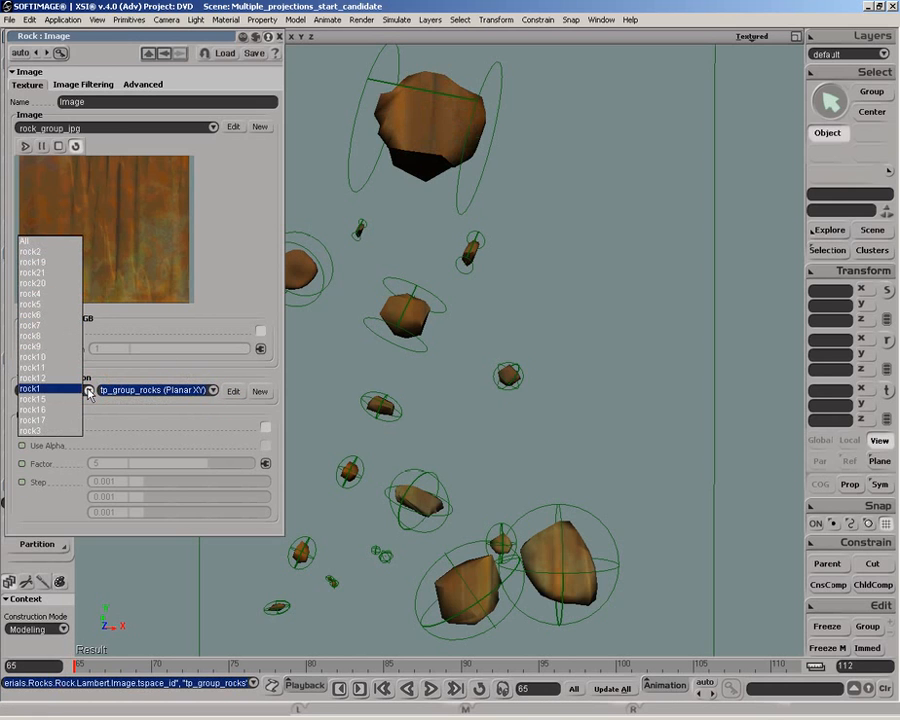
{"action": "left_click", "coordinate": [59, 243]}
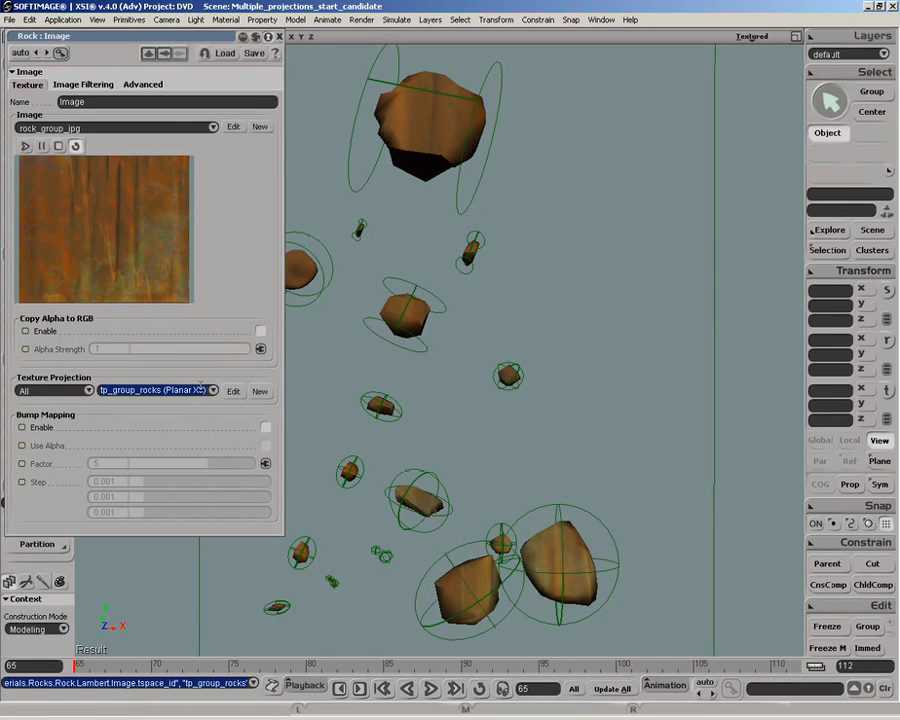
- Replace the projection name with the tp_ind* pattern and close the image properties
{"action": "key", "text": "t"}
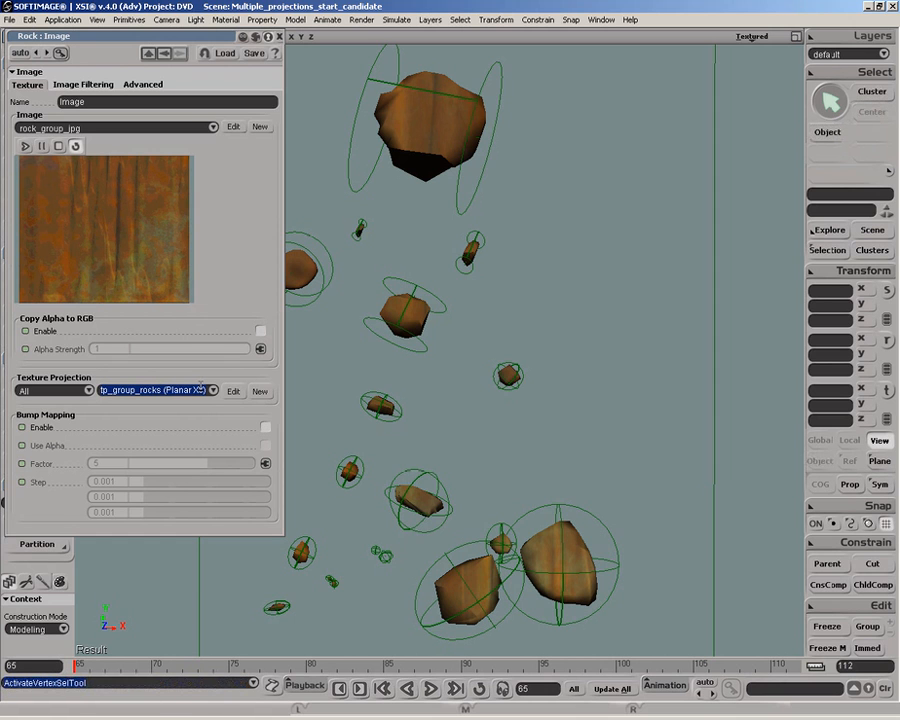
{"action": "left_click_drag", "start_coordinate": [205, 390], "coordinate": [102, 390]}
{"action": "type", "text": "tp_rad"}
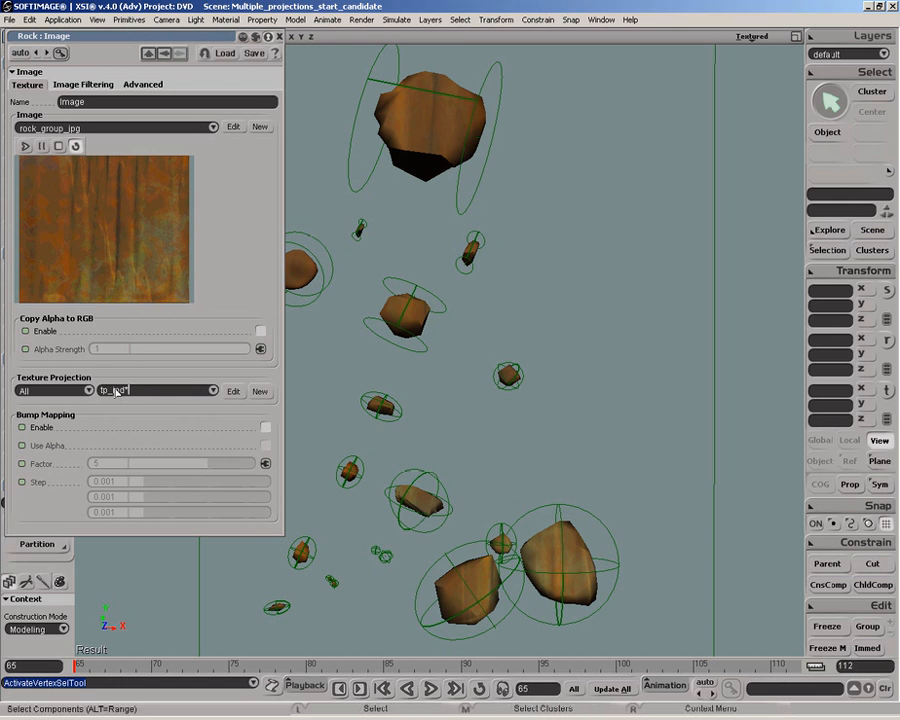
{"action": "key", "text": "Return"}
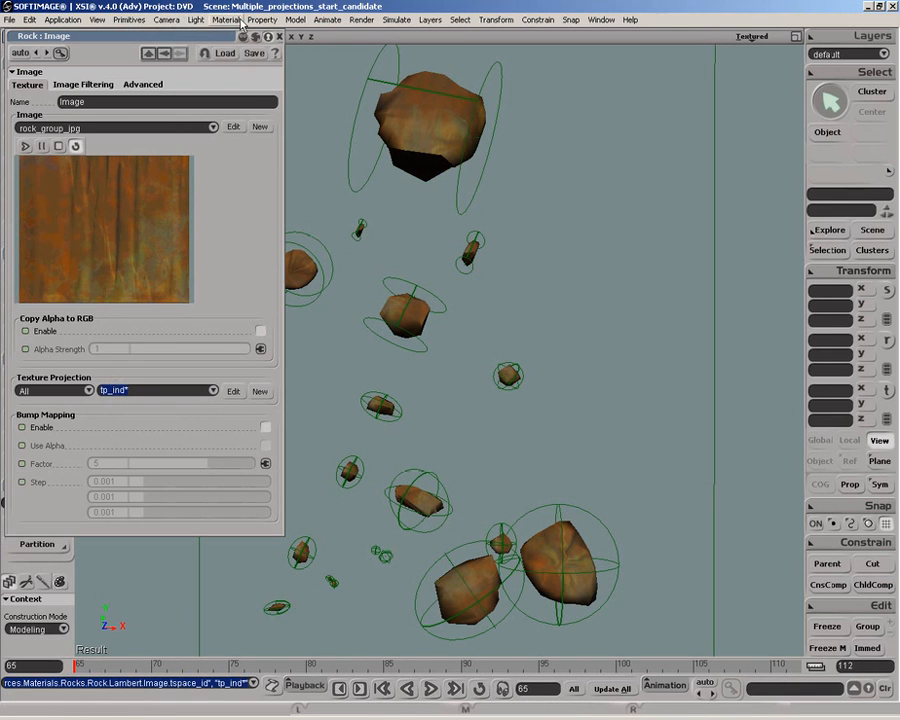
{"action": "left_click", "coordinate": [278, 36]}
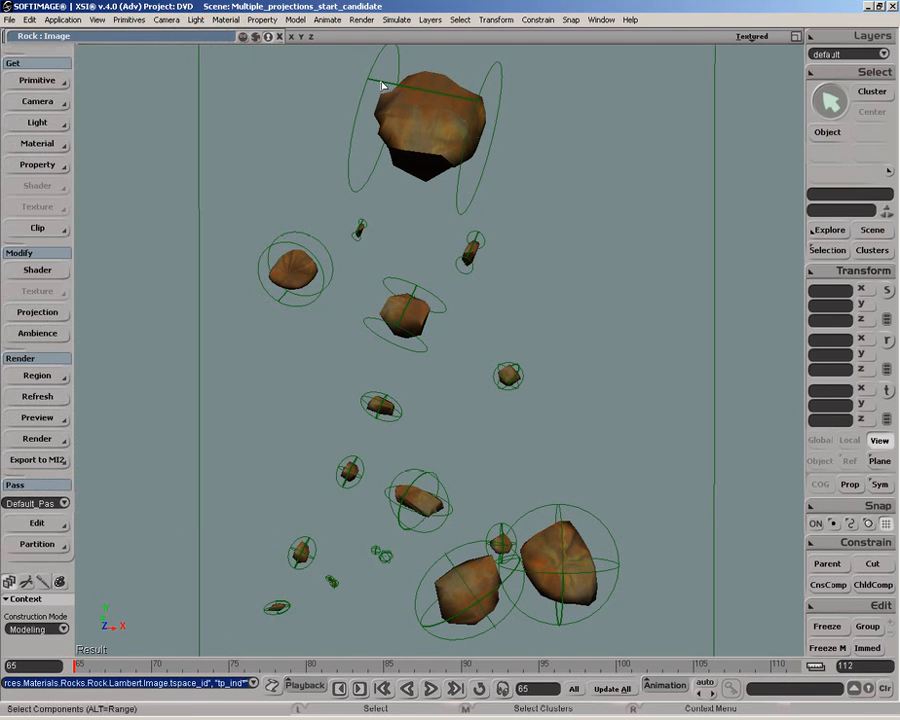
- Shift the top rock's individual texture support up and to the right
{"action": "key", "text": "space"}
{"action": "left_click", "coordinate": [369, 96]}
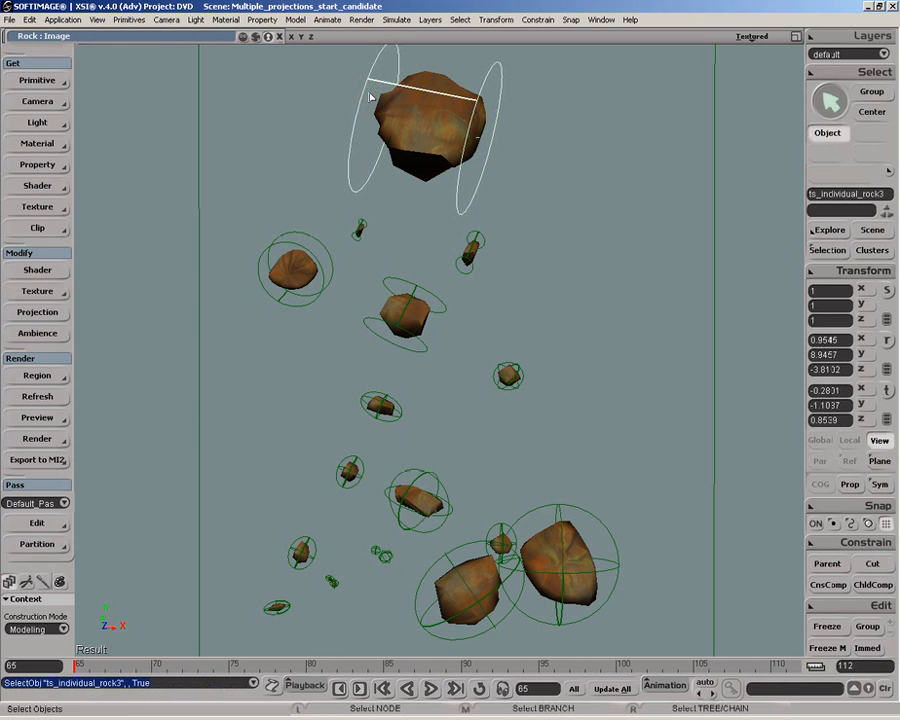
{"action": "key", "text": "v"}
{"action": "mouse_move", "coordinate": [438, 122]}
{"action": "left_mouse_down"}
{"action": "mouse_move", "coordinate": [442, 114]}
{"action": "mouse_move", "coordinate": [420, 156]}
{"action": "left_mouse_up"}
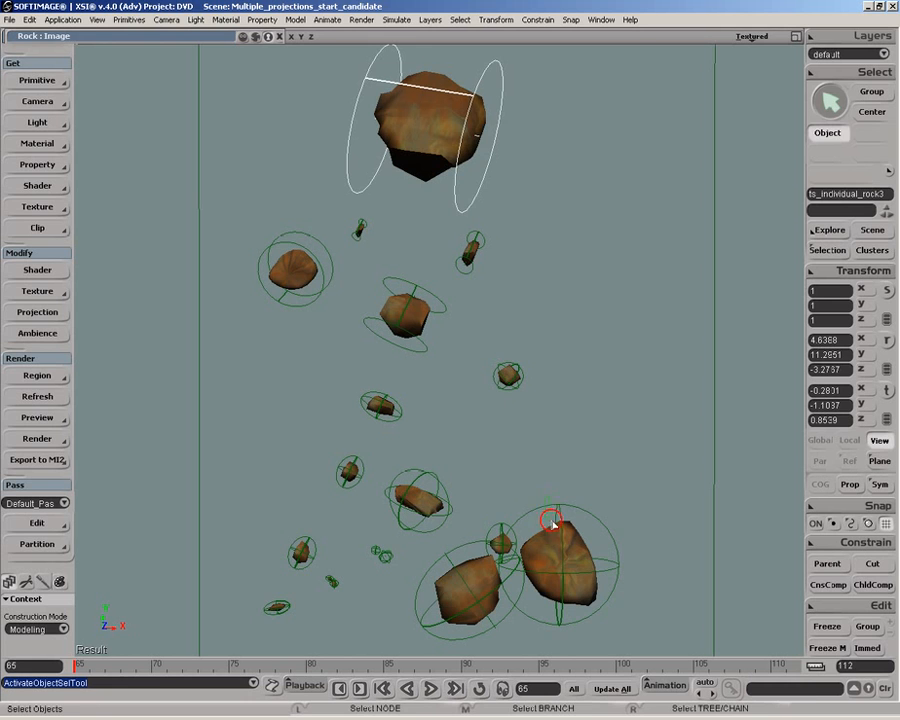
- Select the bottom-right rock's support for rotation, then bring up the scene materials explorer
{"action": "left_click", "coordinate": [585, 545]}
{"action": "key", "text": "c"}
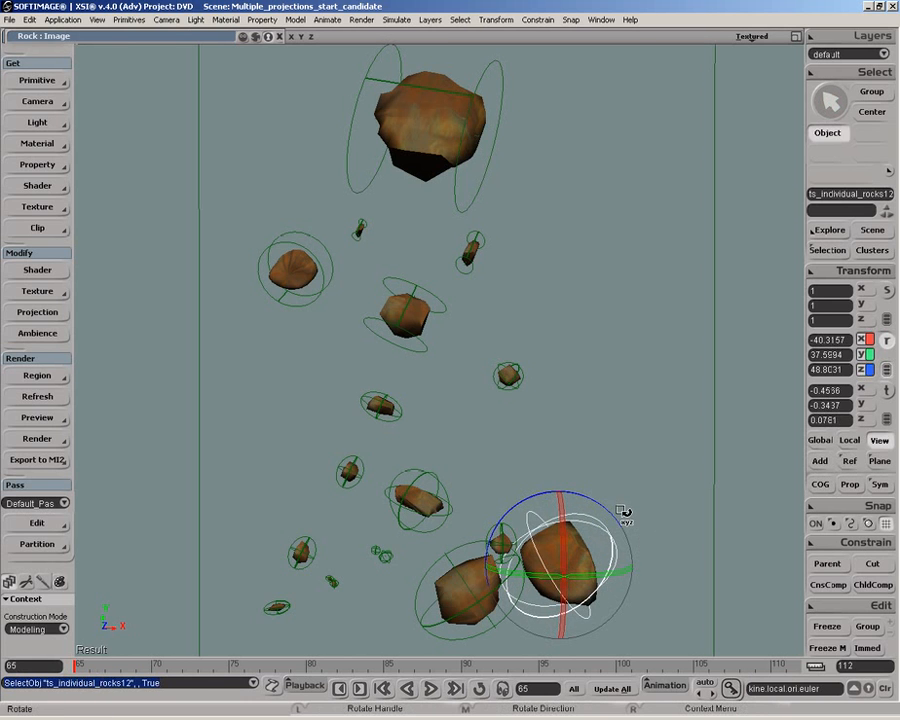
{"action": "key", "text": "space"}
{"action": "key", "text": "8"}
{"action": "left_click_drag", "start_coordinate": [601, 85], "coordinate": [731, 46]}
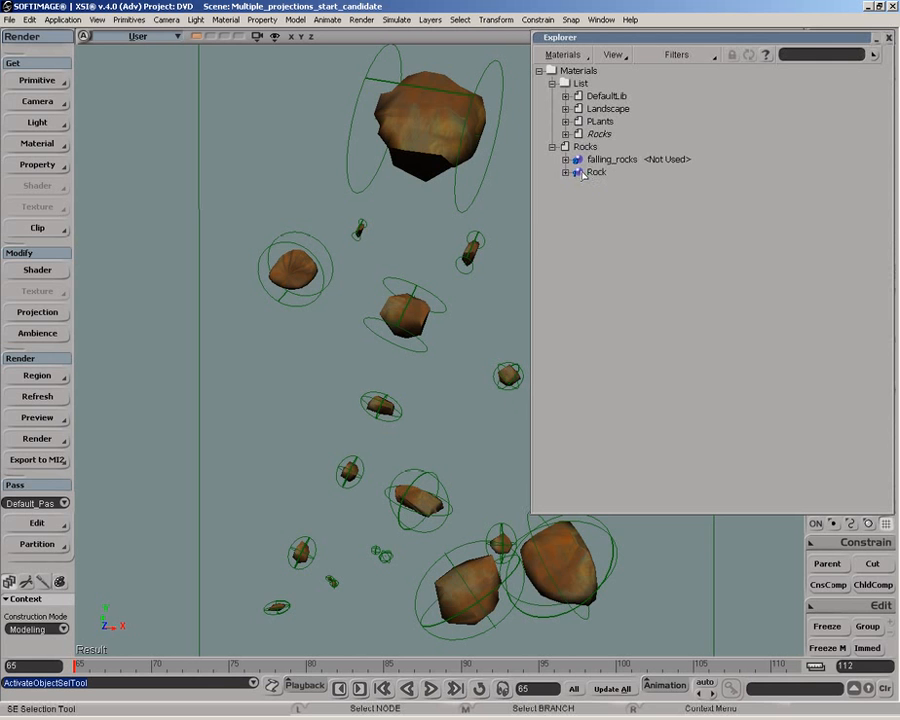
- Save the Rock material as a preset named falling_rocks_red, starting from the falling_rocks_blue name
{"action": "left_click", "coordinate": [579, 172]}
{"action": "left_click_drag", "start_coordinate": [606, 62], "coordinate": [208, 61]}
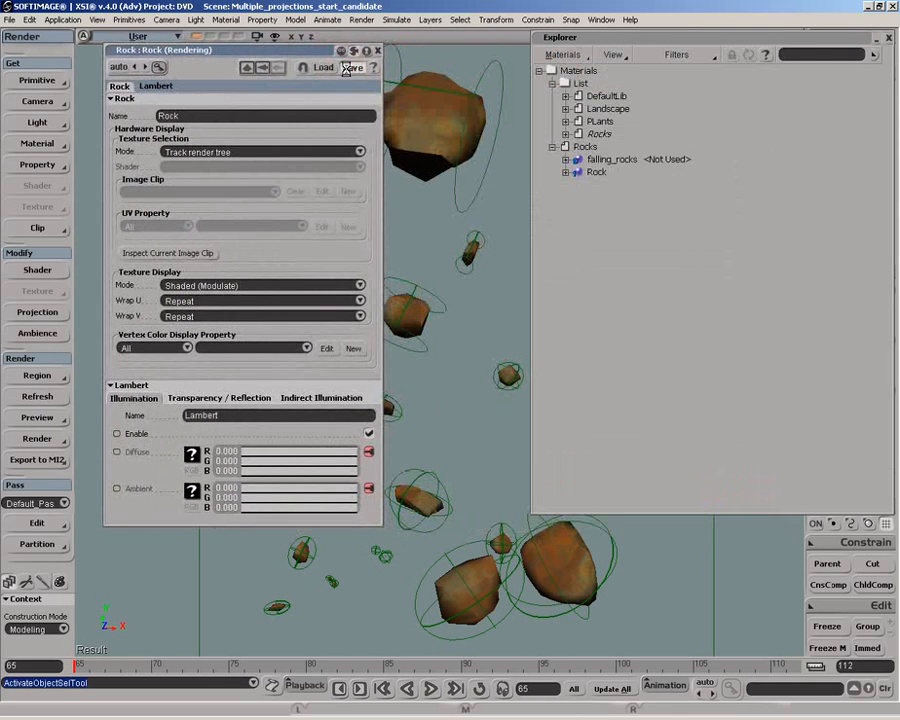
{"action": "left_click", "coordinate": [349, 72]}
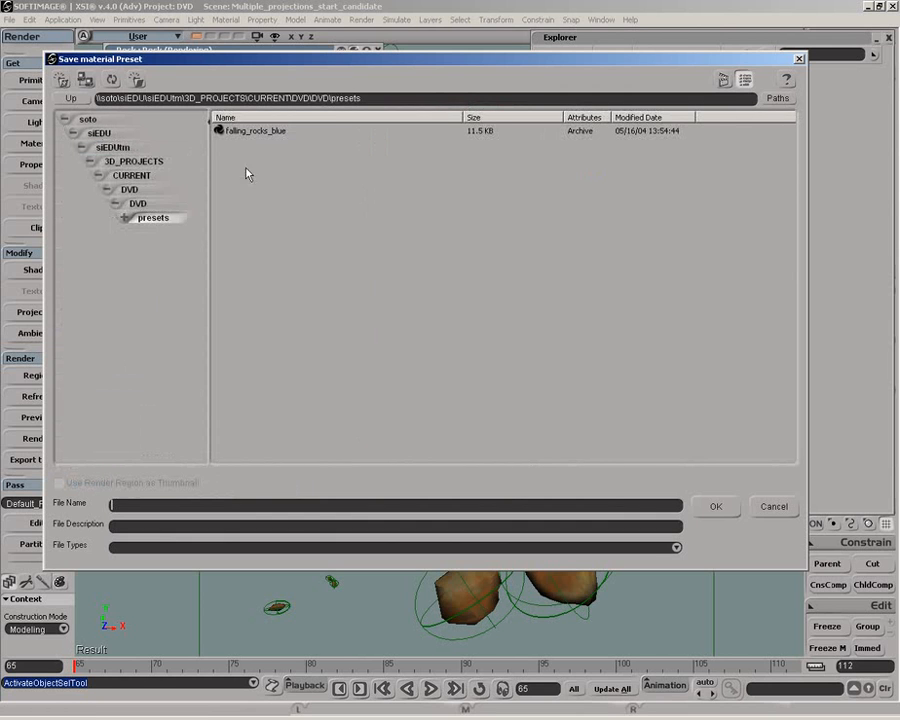
{"action": "left_click", "coordinate": [247, 134]}
{"action": "left_click", "coordinate": [190, 506]}
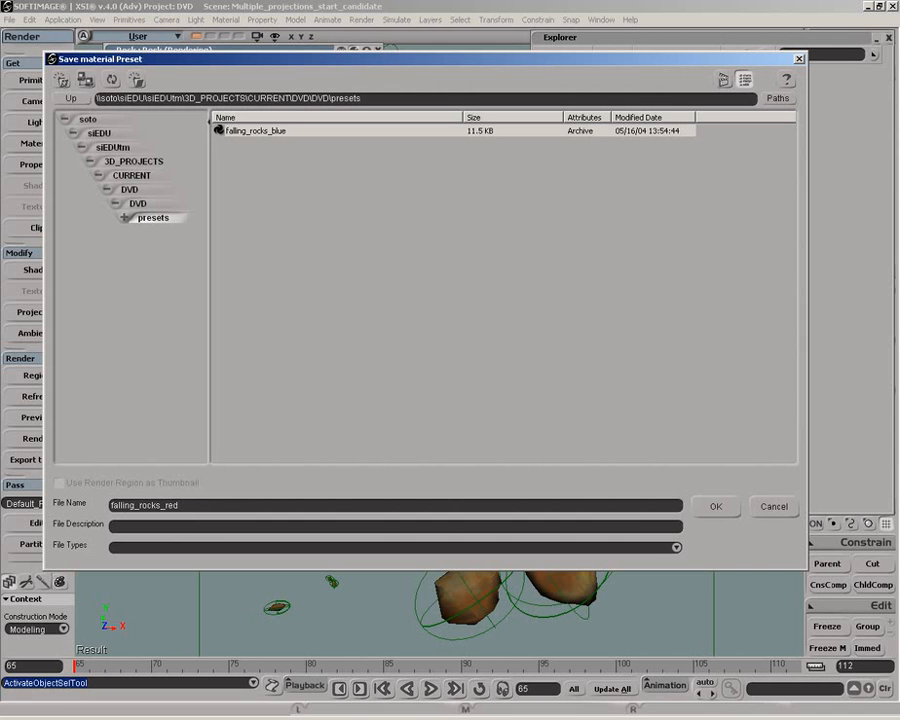
{"action": "left_click", "coordinate": [712, 507]}
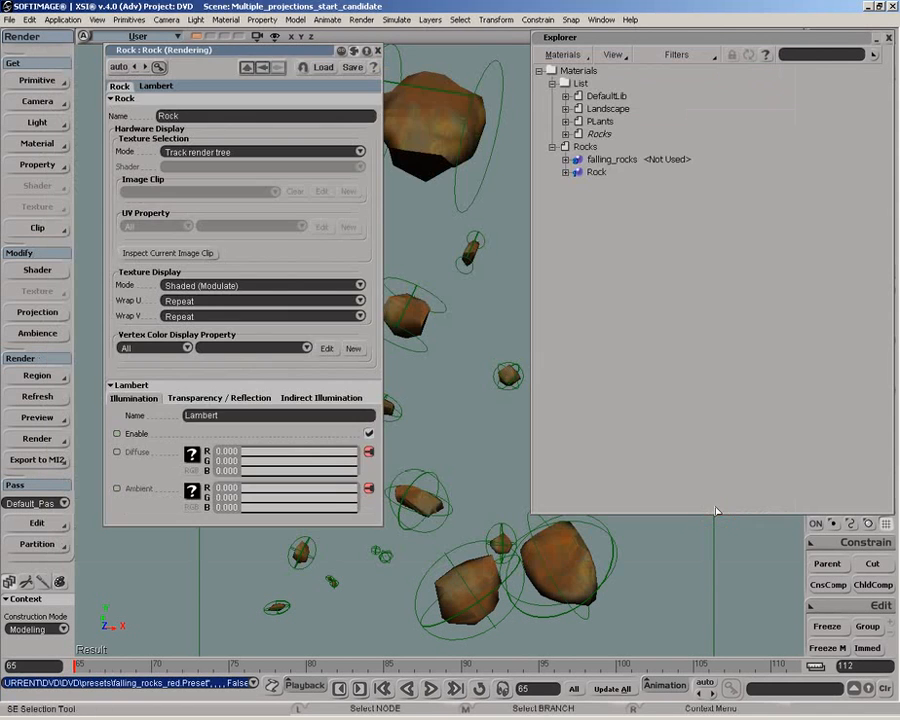
- Delete the Rock material so the rocks lose their texture
{"action": "left_click", "coordinate": [378, 50]}
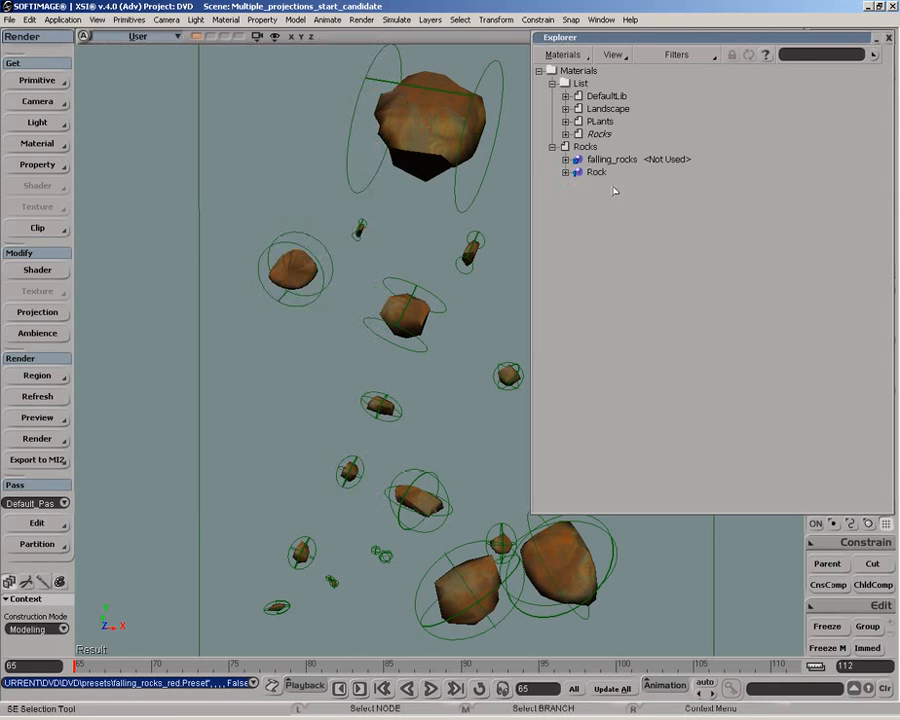
{"action": "left_click", "coordinate": [597, 172]}
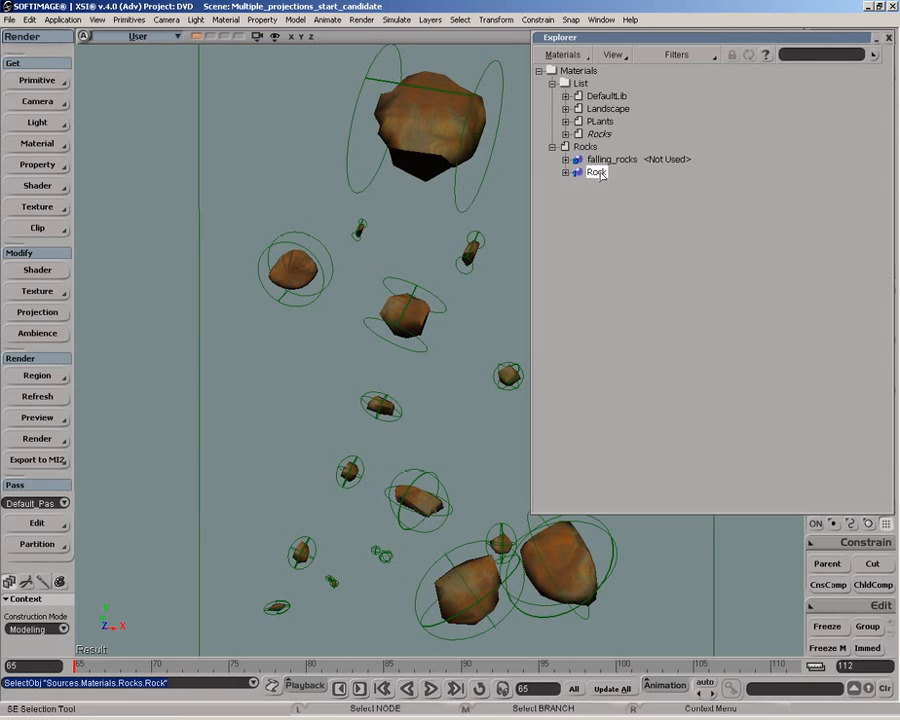
{"action": "key", "text": "Delete"}
- Switch the explorer to show the Scene Root hierarchy and deselect everything
{"action": "left_click_drag", "start_coordinate": [645, 37], "coordinate": [650, 83]}
{"action": "left_click", "coordinate": [566, 100]}
{"action": "left_click", "coordinate": [580, 165]}
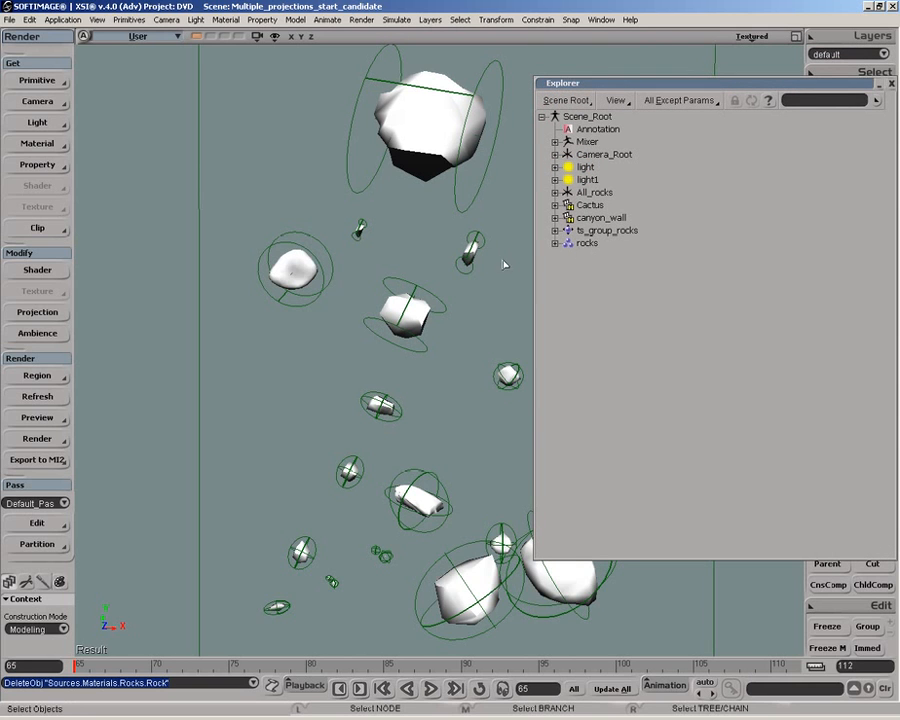
{"action": "left_click", "coordinate": [508, 285]}
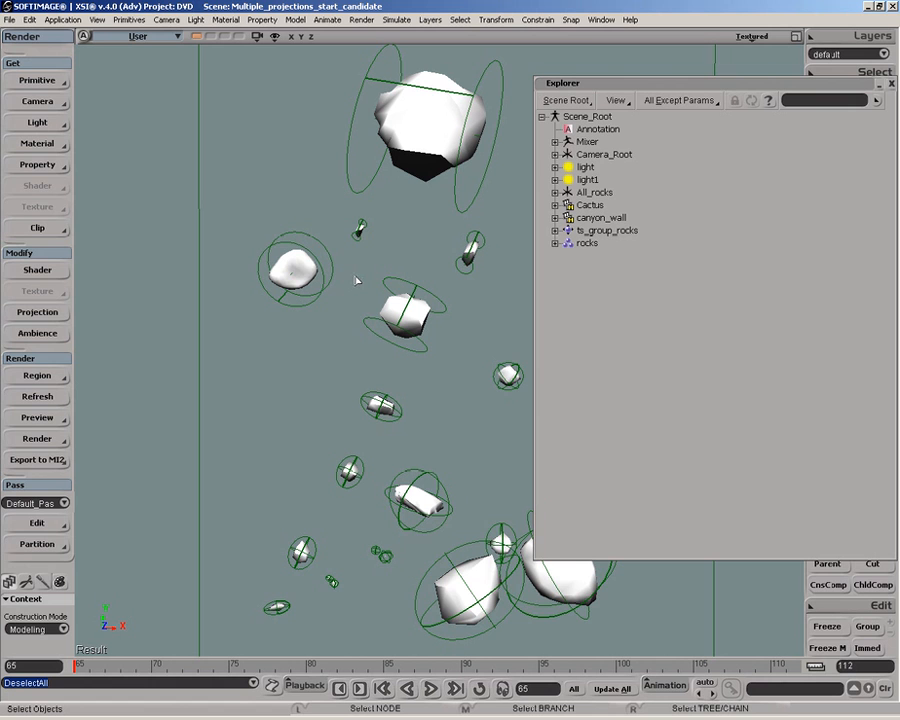
- Browse into the presets folder and drag falling_rocks_red onto ts_group_rocks in the scene tree
{"action": "left_click_drag", "start_coordinate": [556, 357], "coordinate": [212, 276]}
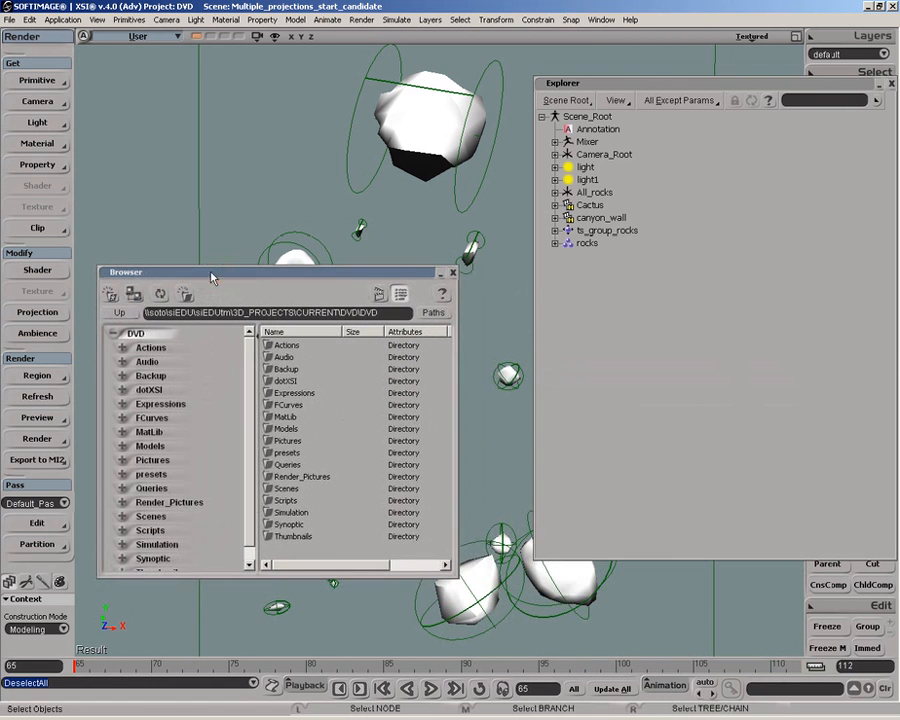
{"action": "double_click", "coordinate": [279, 453]}
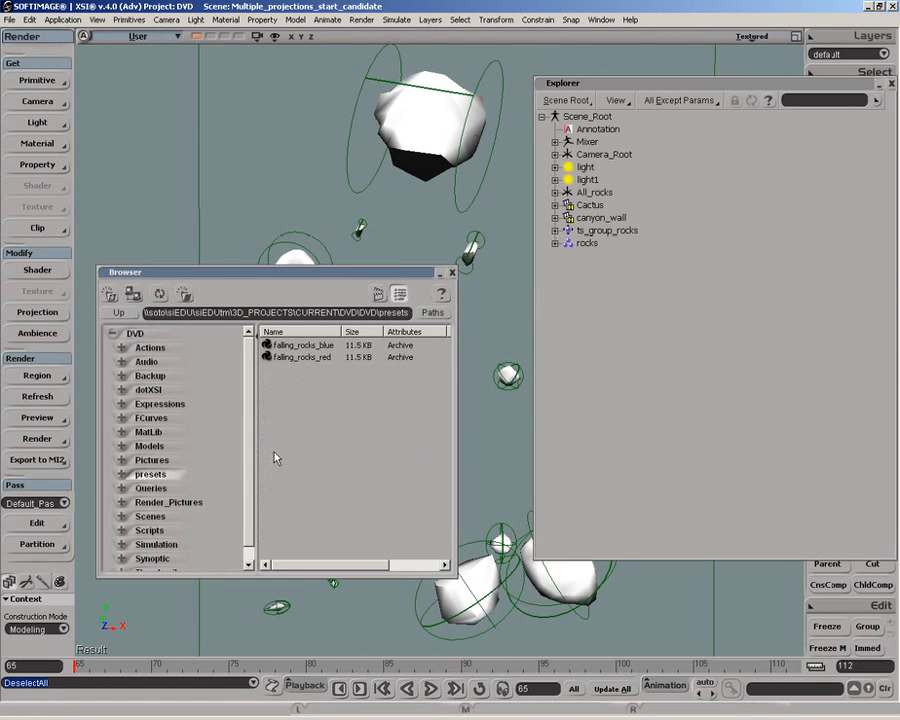
{"action": "mouse_move", "coordinate": [286, 274]}
{"action": "left_mouse_down"}
{"action": "mouse_move", "coordinate": [228, 35]}
{"action": "mouse_move", "coordinate": [202, 29]}
{"action": "left_mouse_up"}
{"action": "mouse_move", "coordinate": [360, 324]}
{"action": "left_mouse_down"}
{"action": "mouse_move", "coordinate": [311, 316]}
{"action": "mouse_move", "coordinate": [262, 284]}
{"action": "mouse_move", "coordinate": [308, 224]}
{"action": "left_mouse_up"}
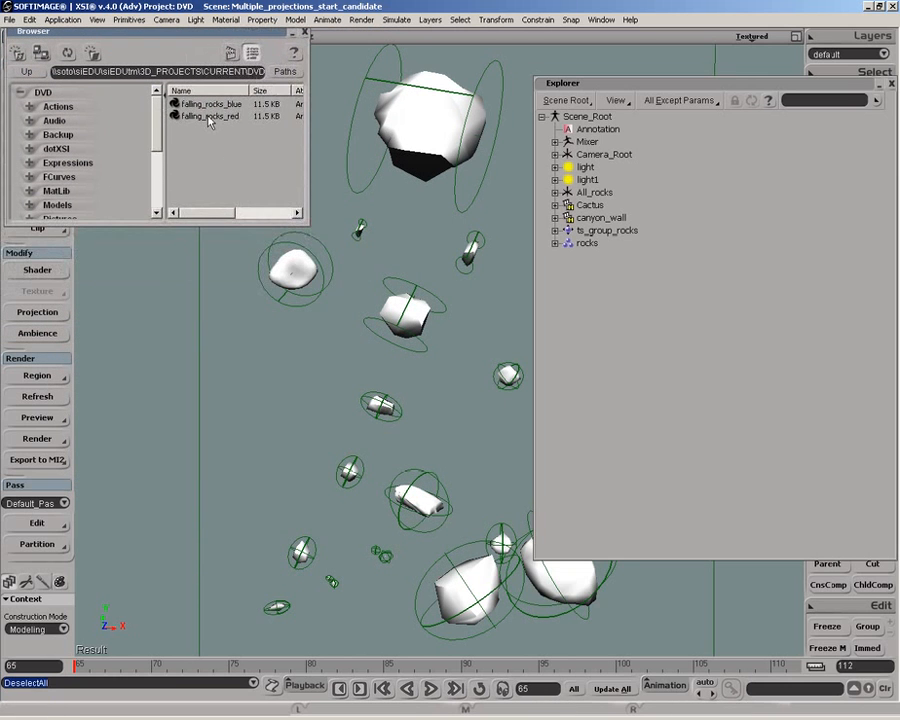
{"action": "left_click_drag", "start_coordinate": [210, 118], "coordinate": [587, 245]}
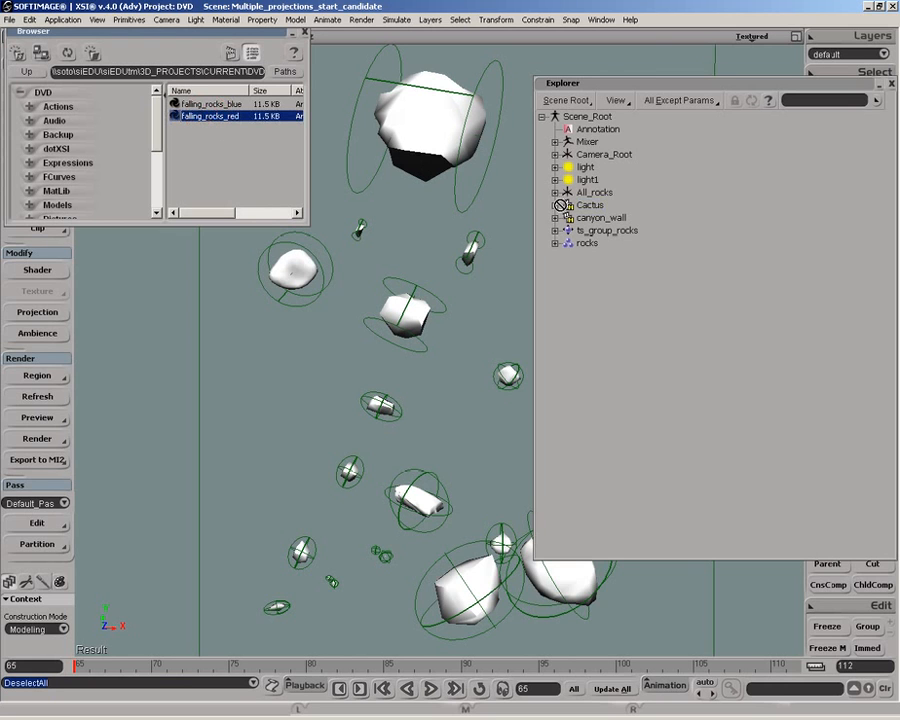